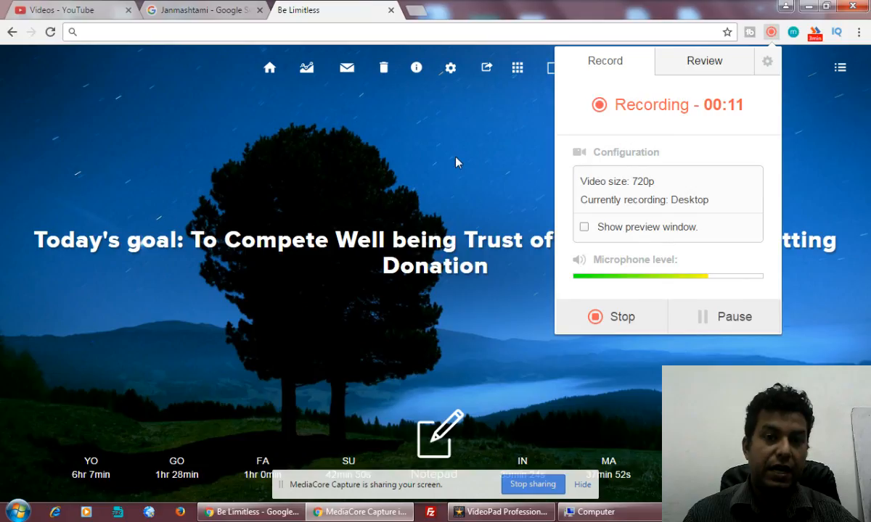
Go to gmail.com from the browser address bar.
click(455, 161)
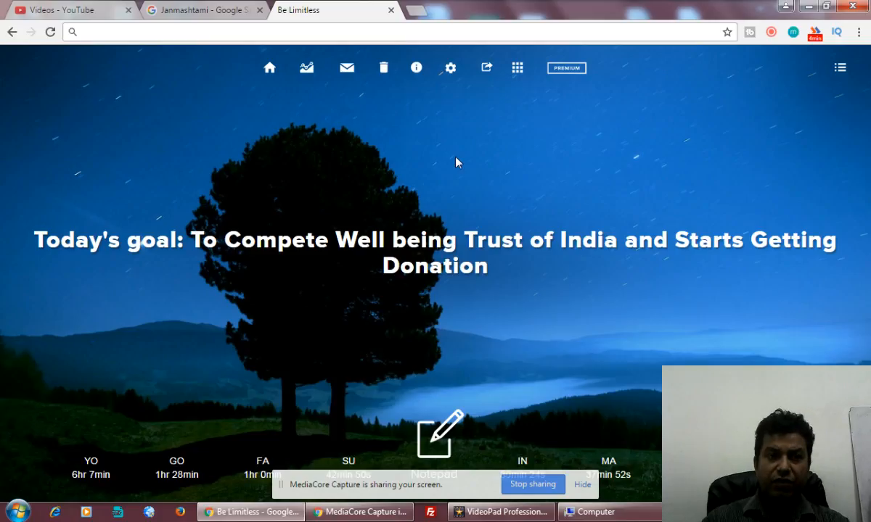
click(178, 32)
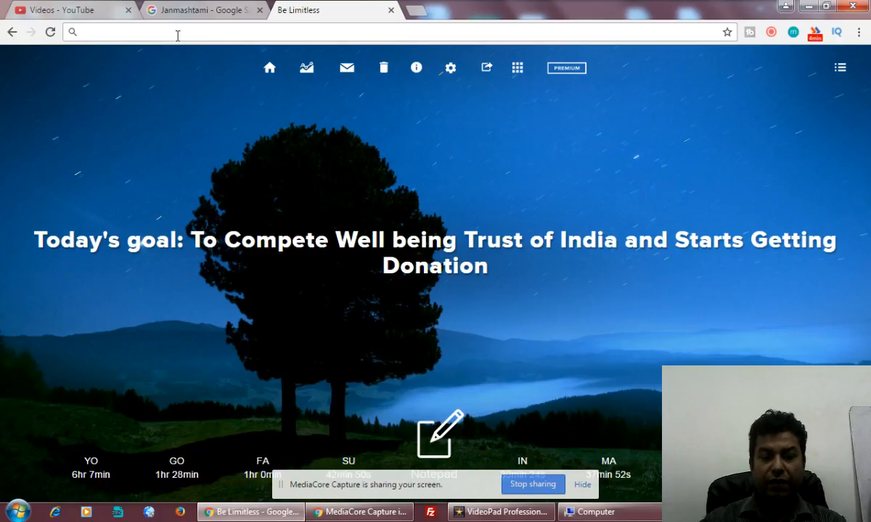
text(gm)
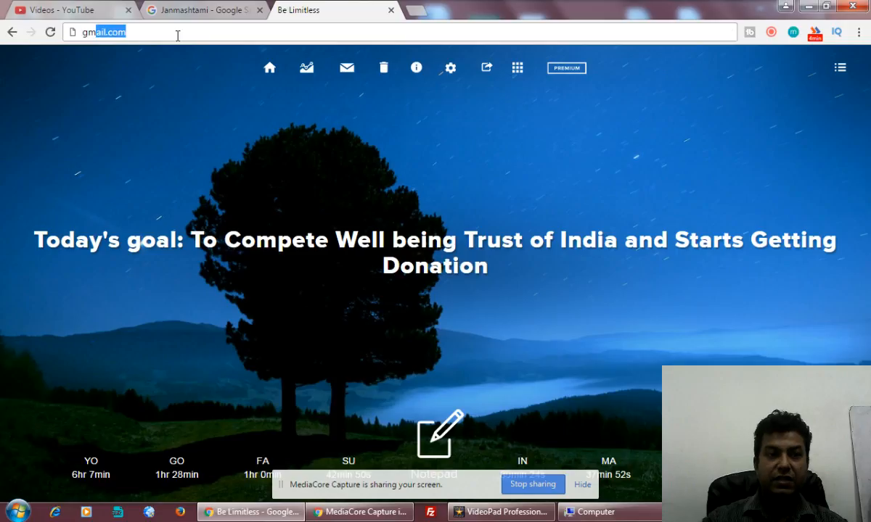
key(Return)
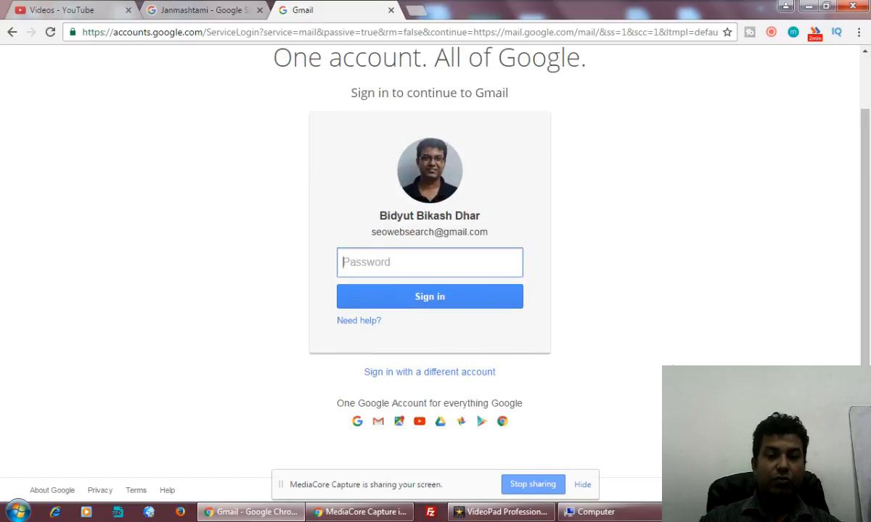
Choose to sign in with a different account and add a new account.
click(411, 372)
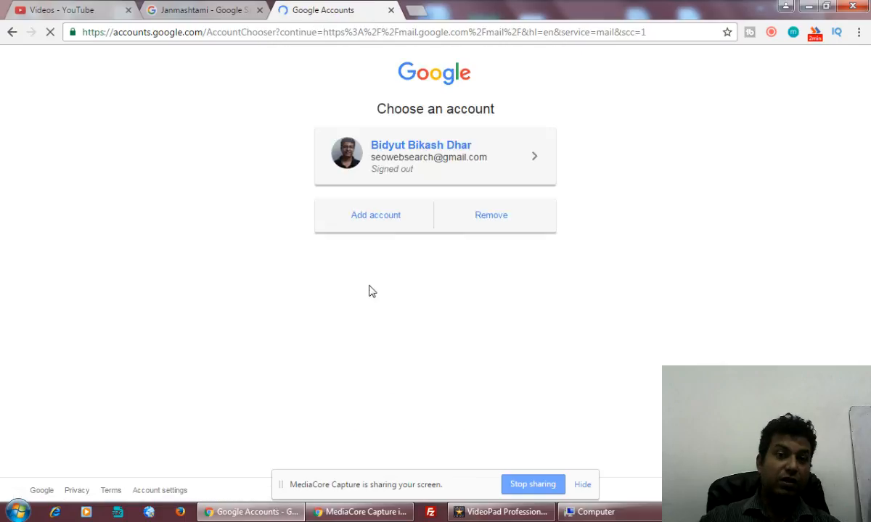
click(377, 221)
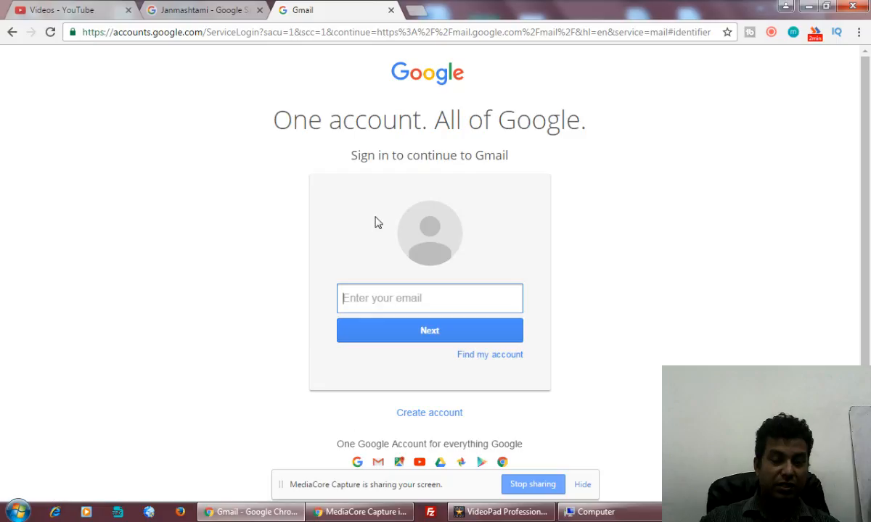
scroll(375, 223, down, 1)
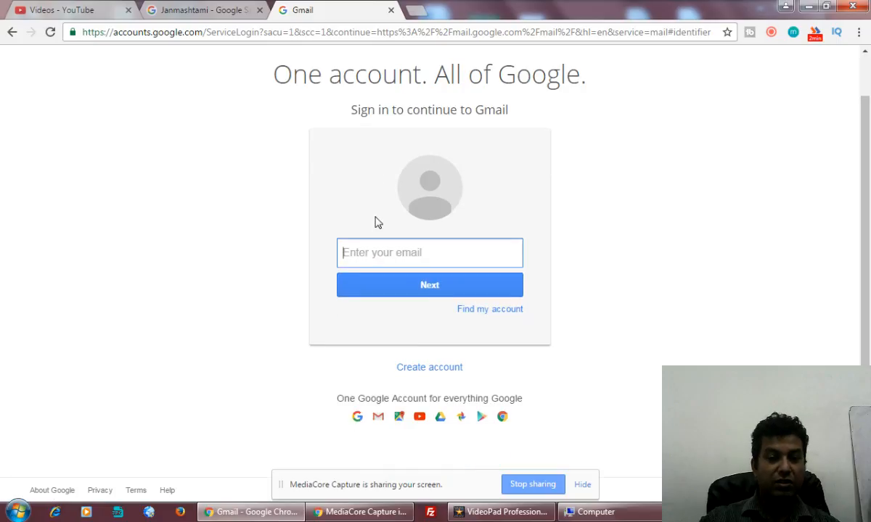
Start creating a new Google account and enter the user's first and last name.
click(438, 372)
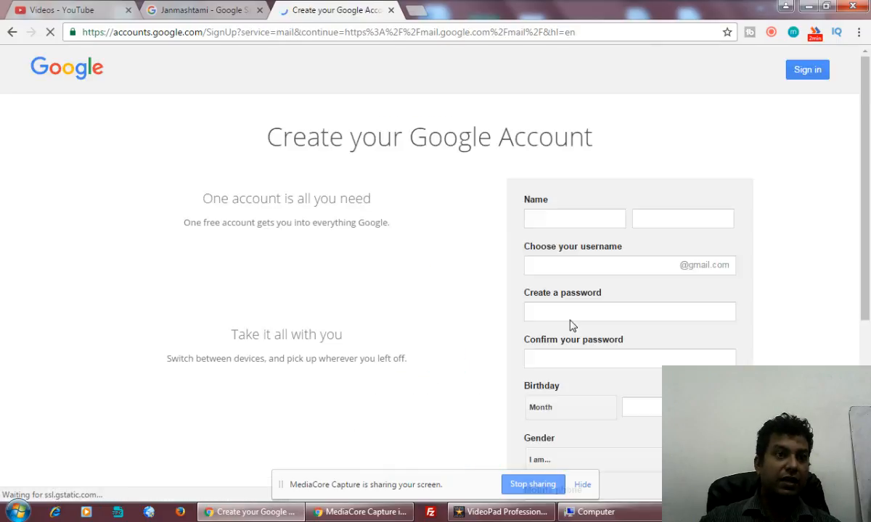
click(556, 222)
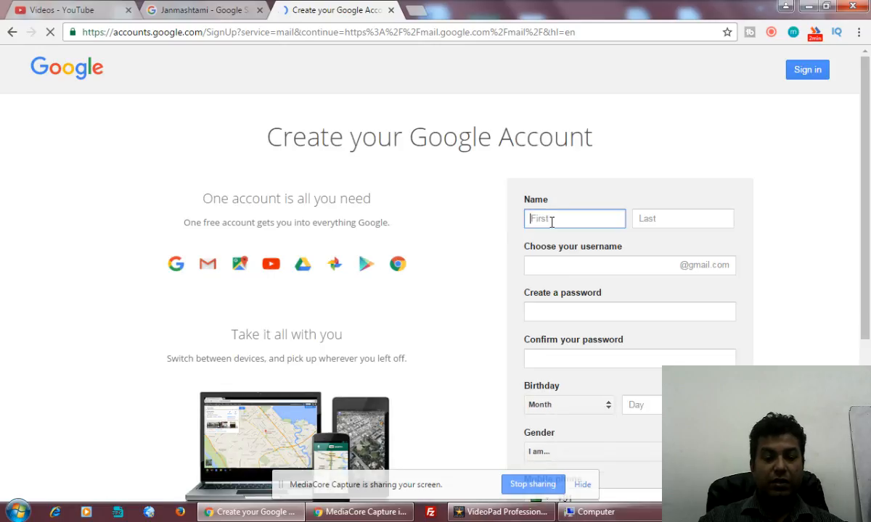
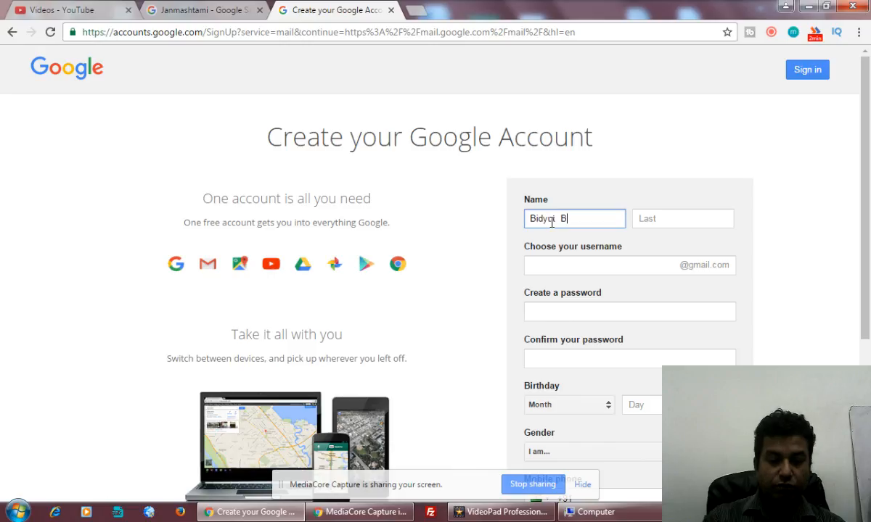
click(650, 219)
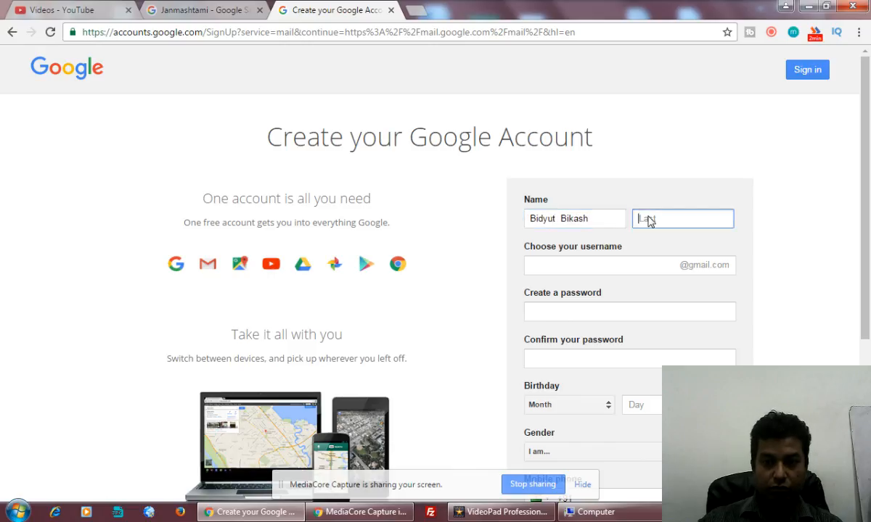
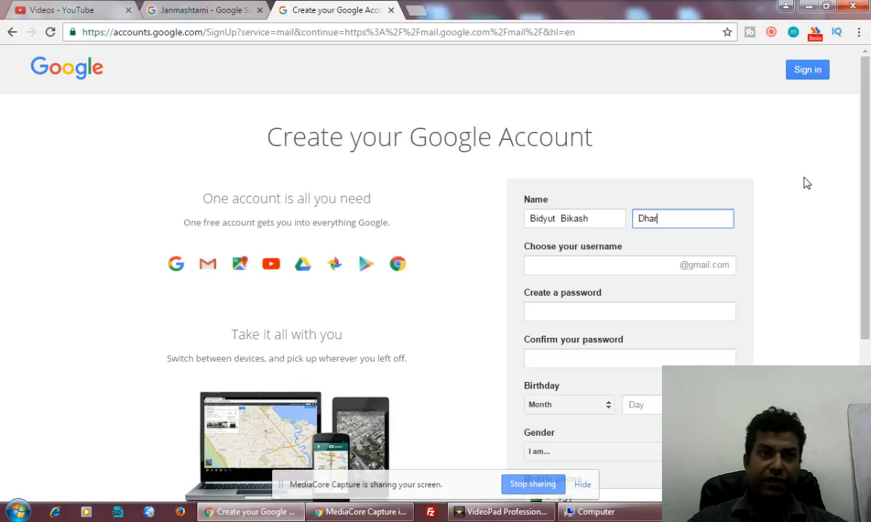
Enter a username, then add a prefix to it after it is reported taken.
click(612, 269)
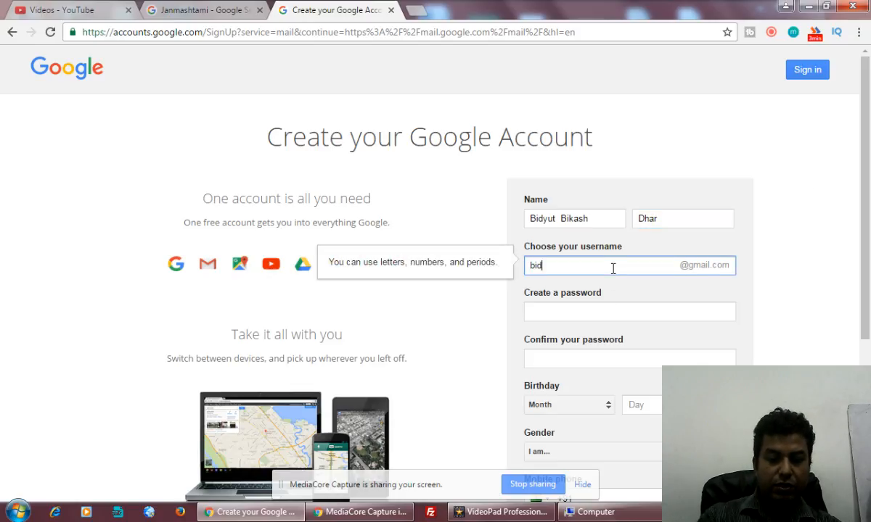
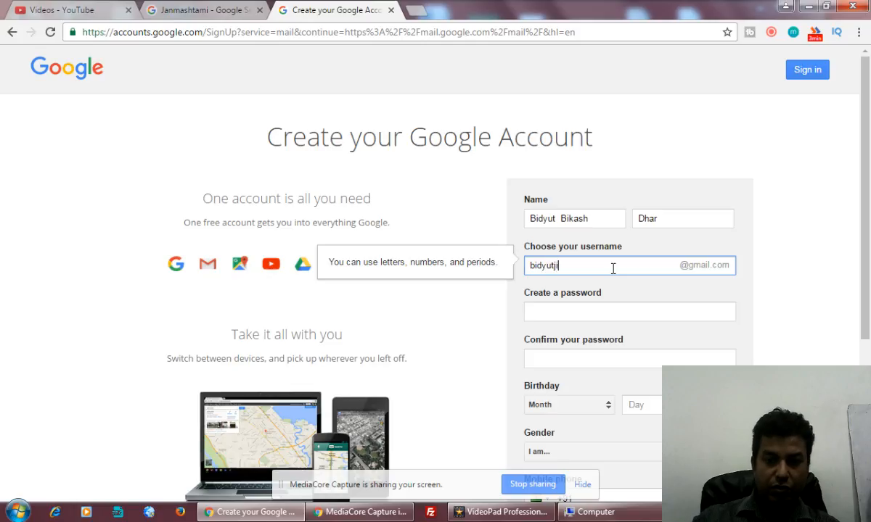
click(667, 303)
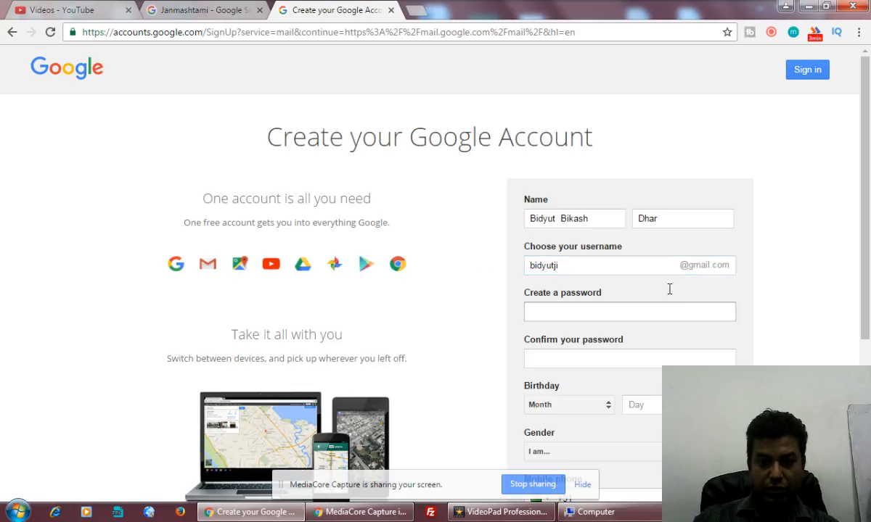
click(573, 264)
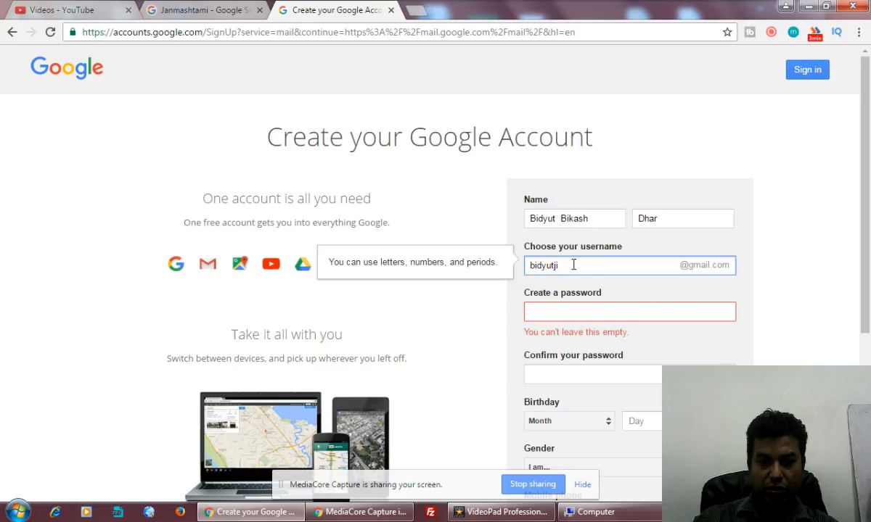
click(530, 268)
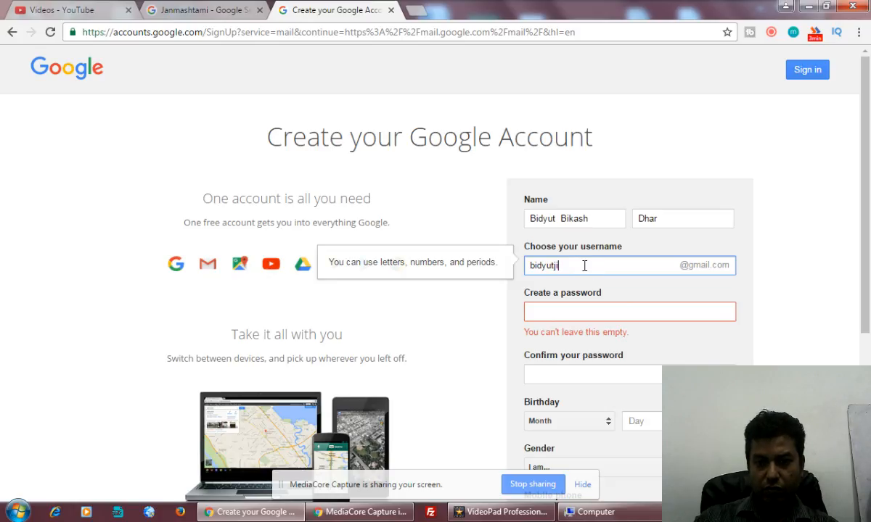
click(581, 266)
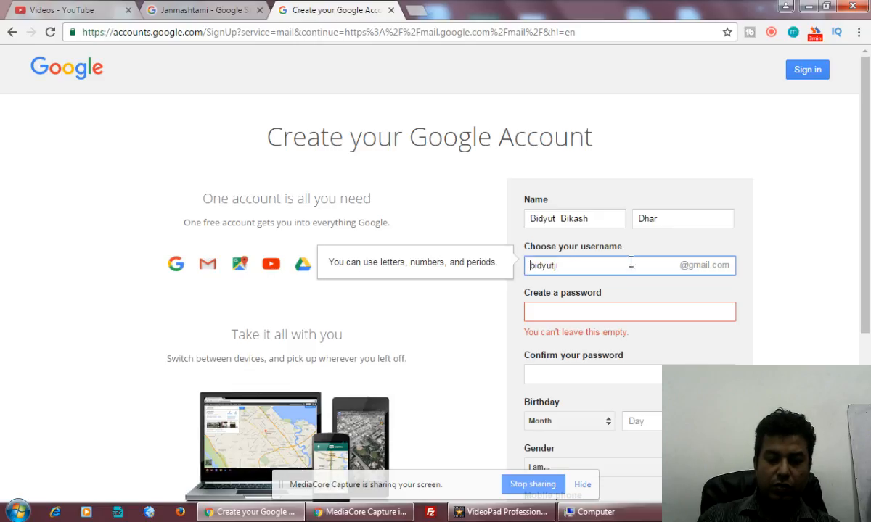
key(Home)
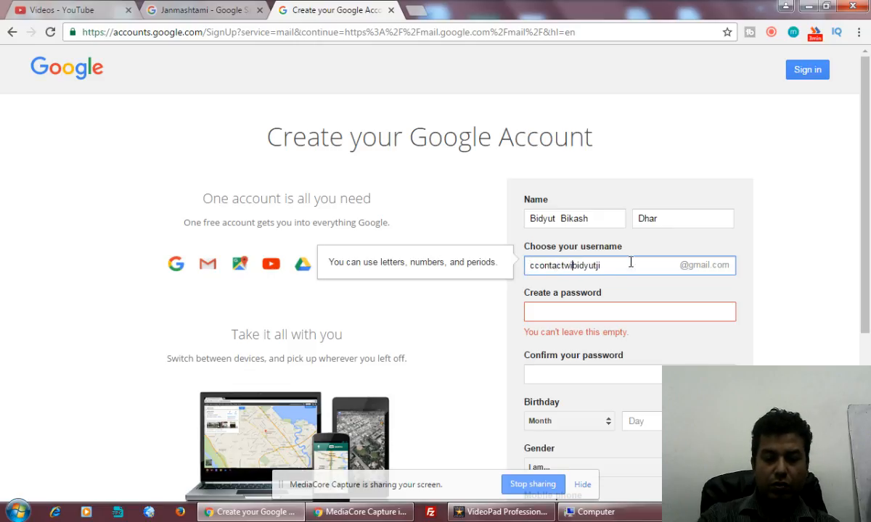
click(633, 295)
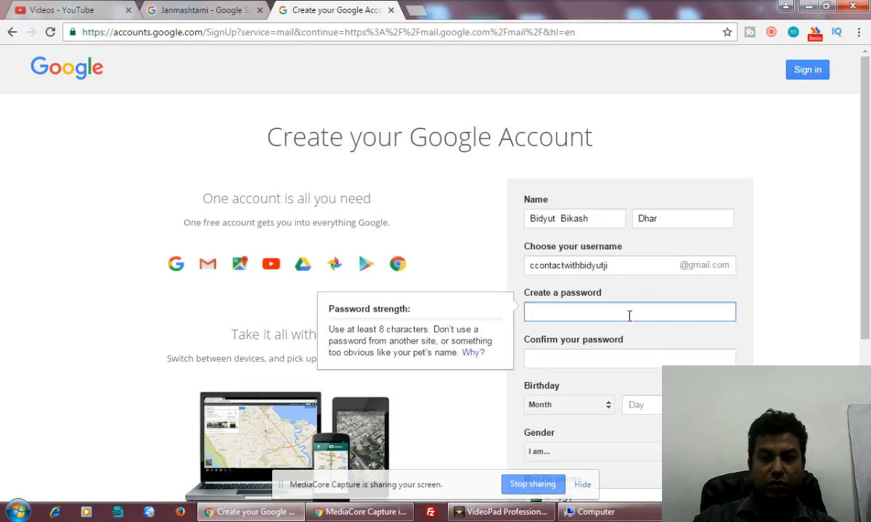
Remove the doubled letter from the username, then enter and confirm the account password.
scroll(625, 314, down, 2)
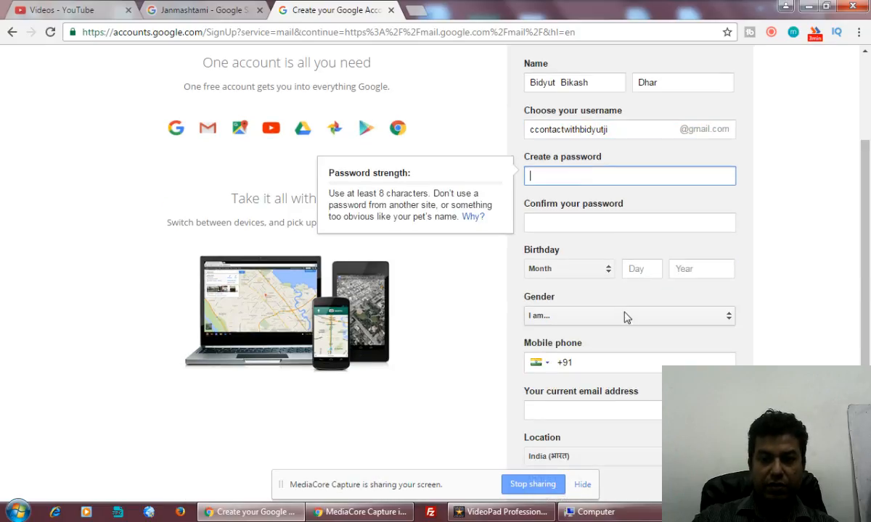
scroll(625, 316, up, 1)
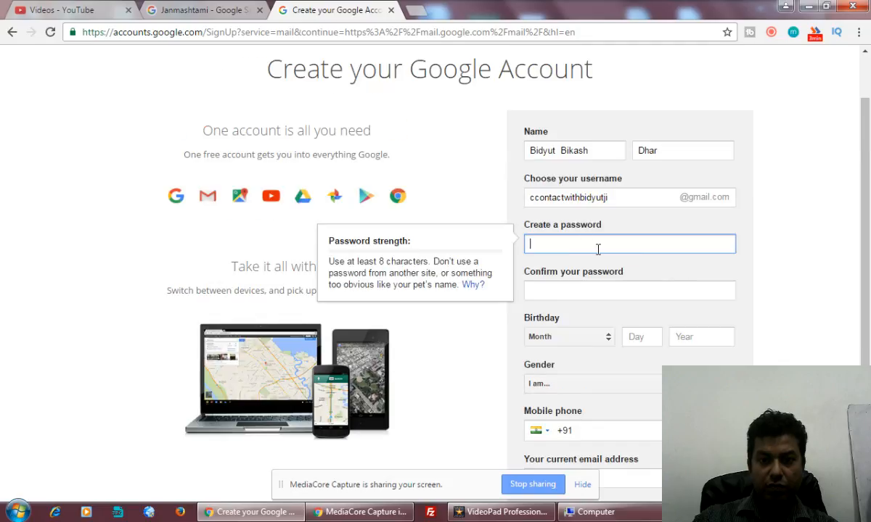
click(535, 196)
key(BackSpace)
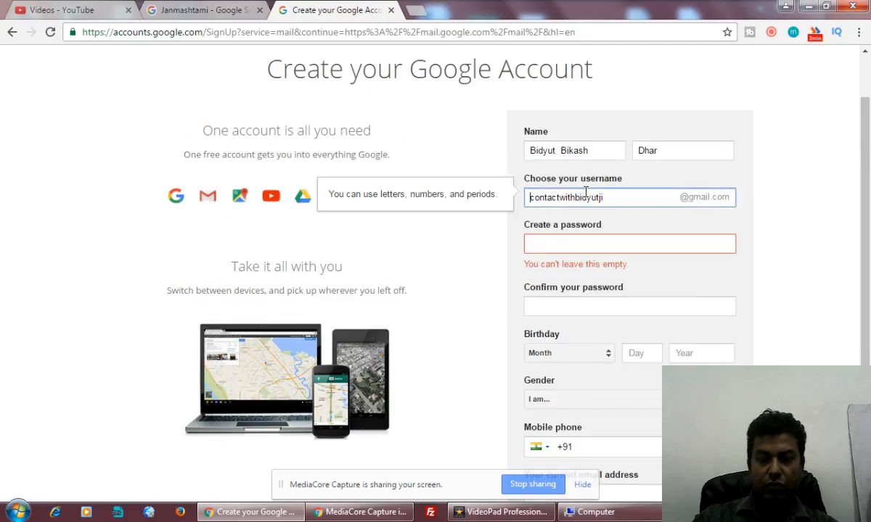
click(606, 243)
click(606, 243)
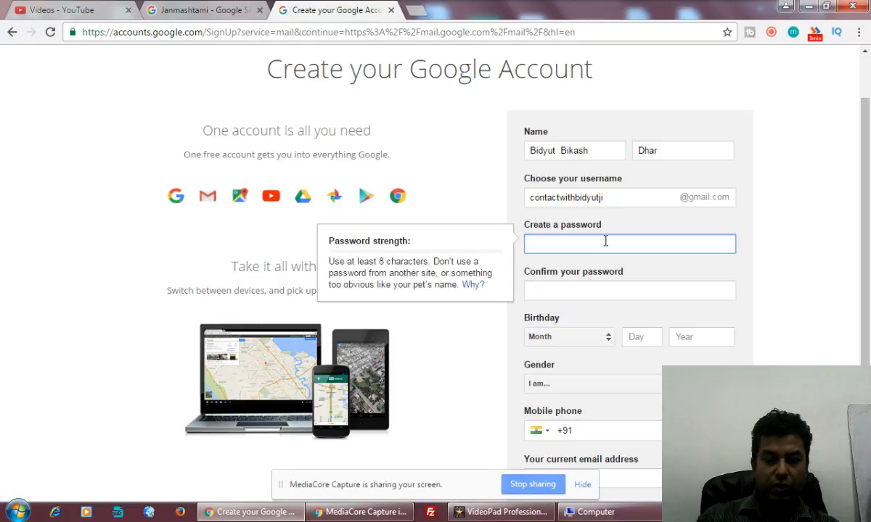
text(•••••••••)
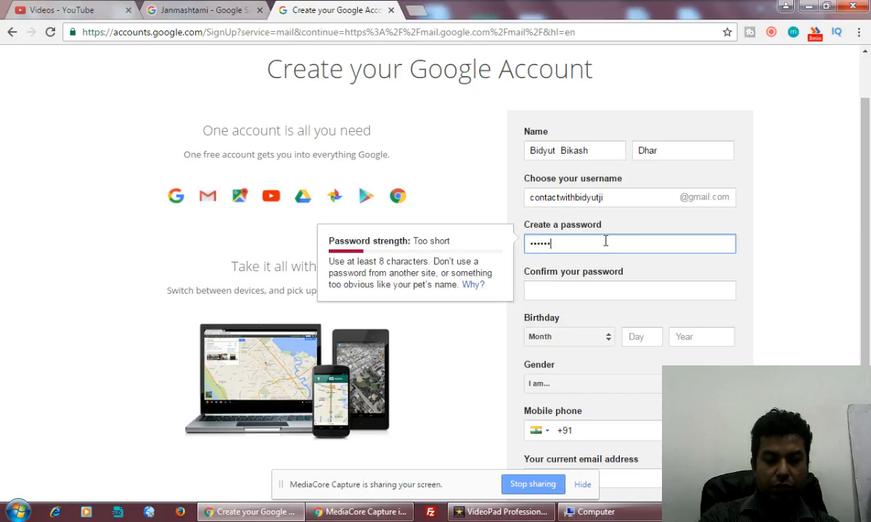
text(•••)
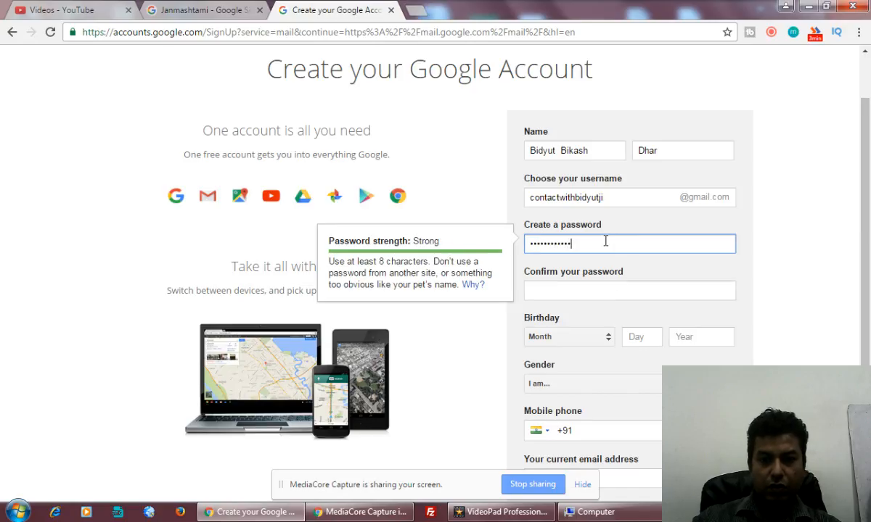
click(607, 291)
text(••)
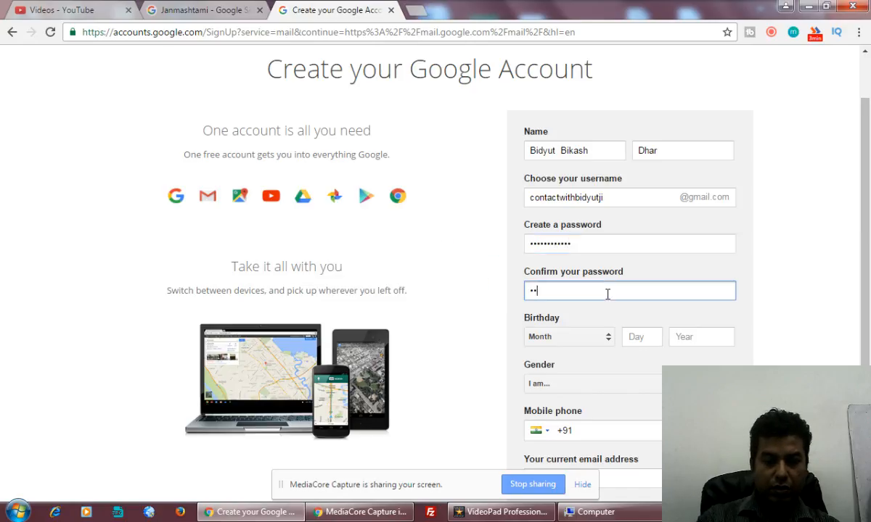
text(••••••••••)
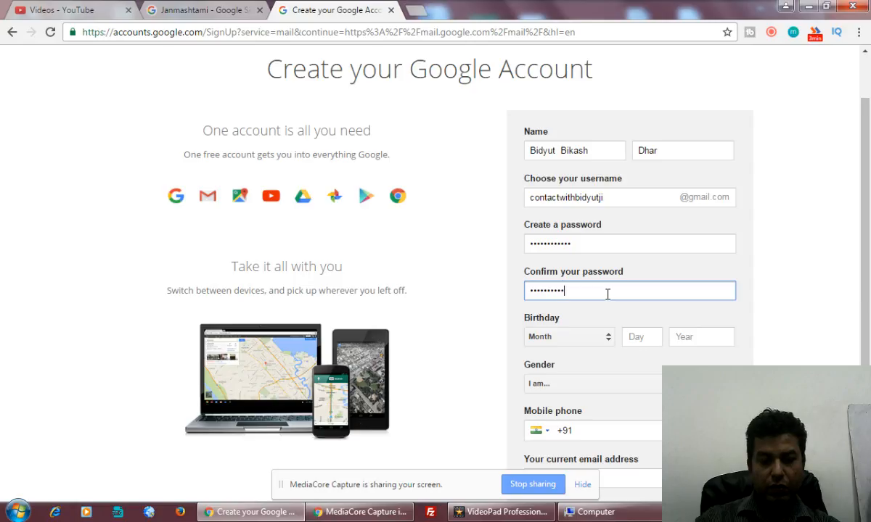
Set the birthday to June 15, 1980 and the gender to Male.
click(594, 341)
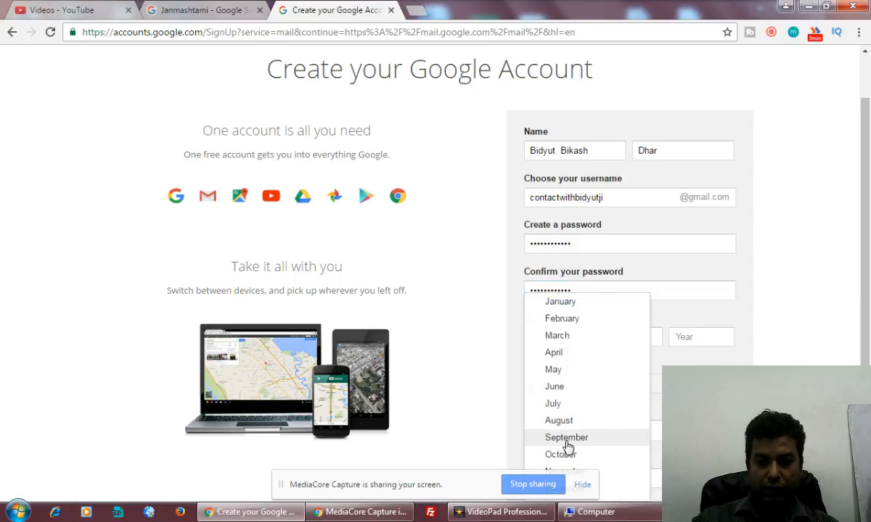
click(563, 389)
click(647, 339)
text(15)
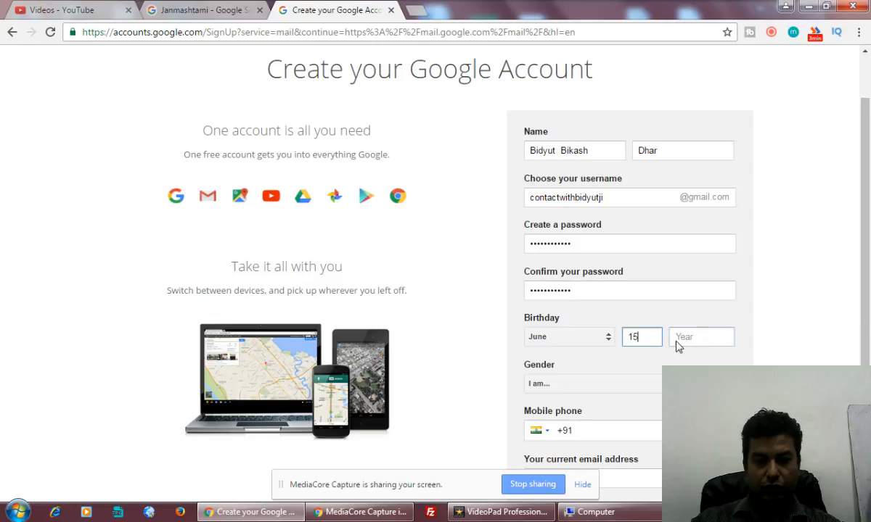
click(701, 338)
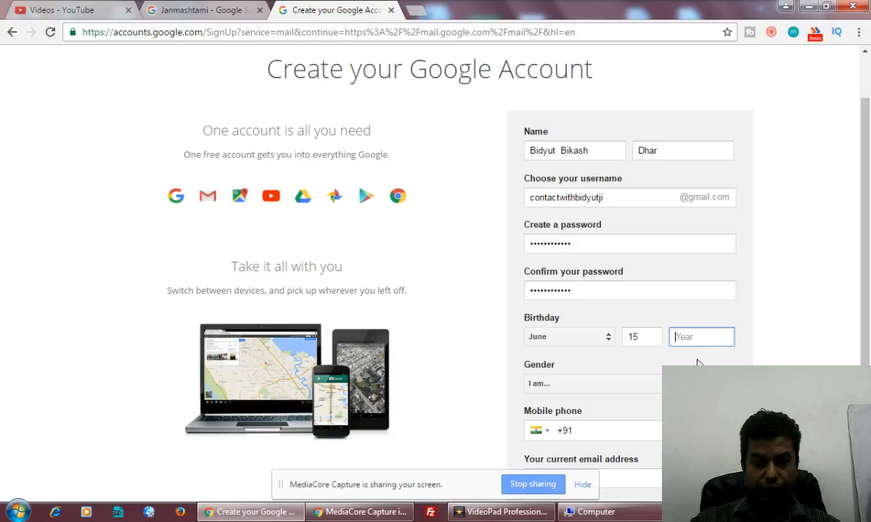
text(1980)
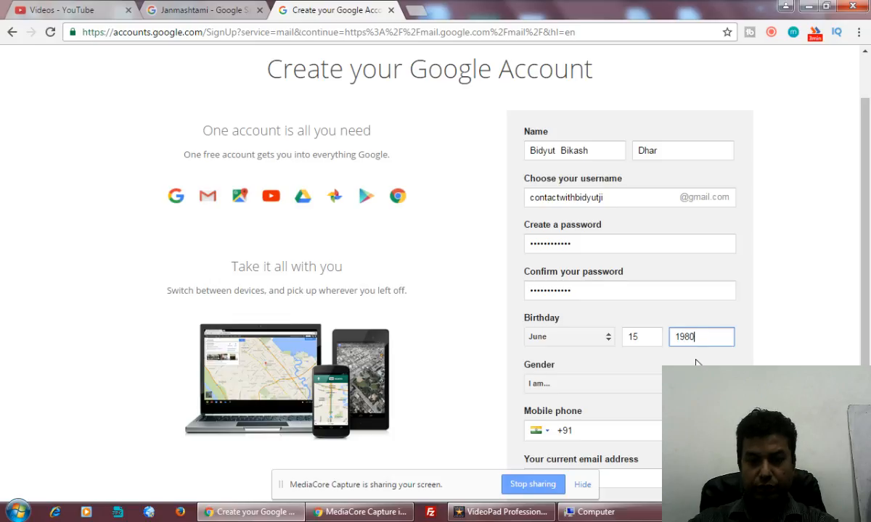
click(614, 384)
click(600, 409)
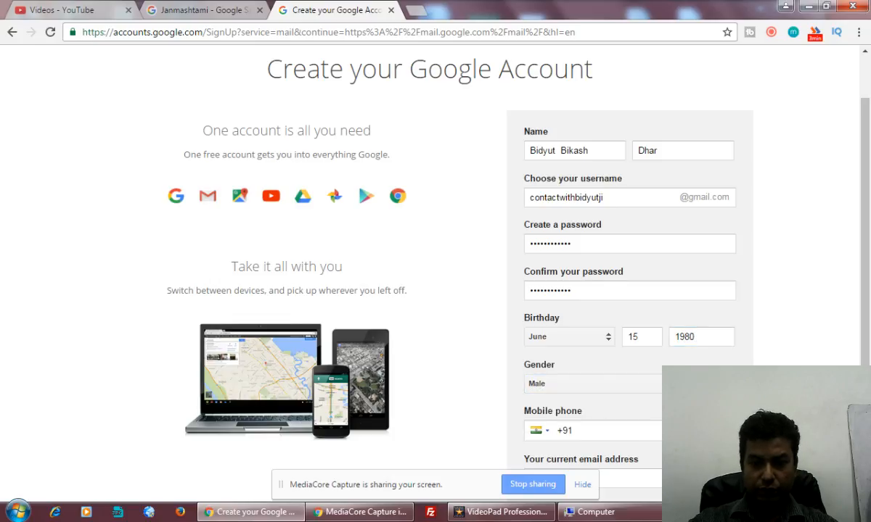
Fill in the user's mobile phone number and current e-mail address.
scroll(599, 327, down, 3)
click(616, 254)
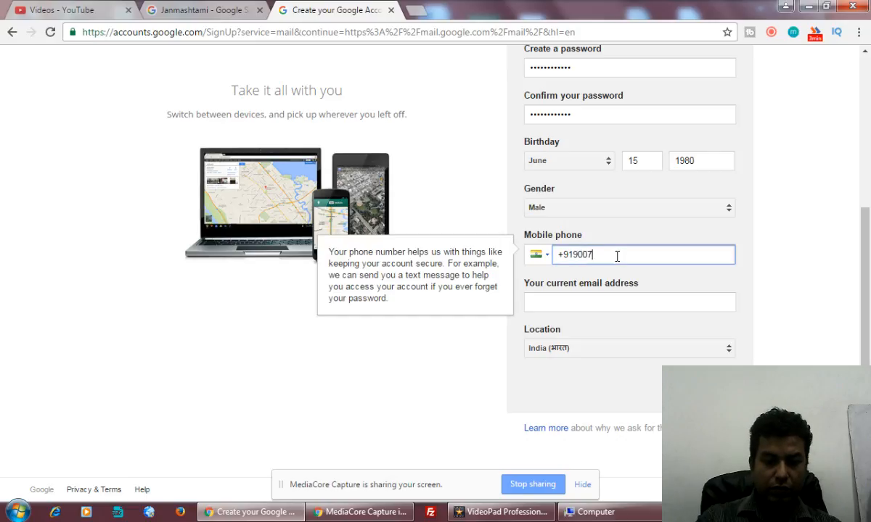
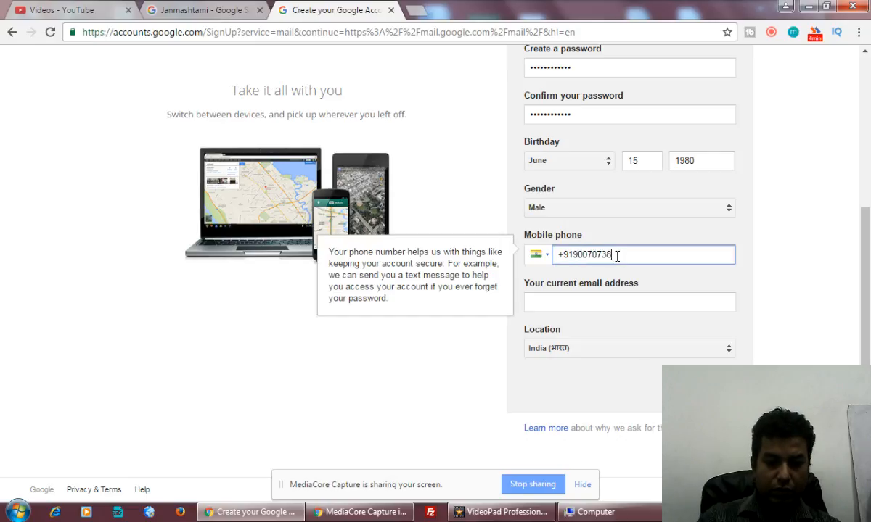
click(612, 300)
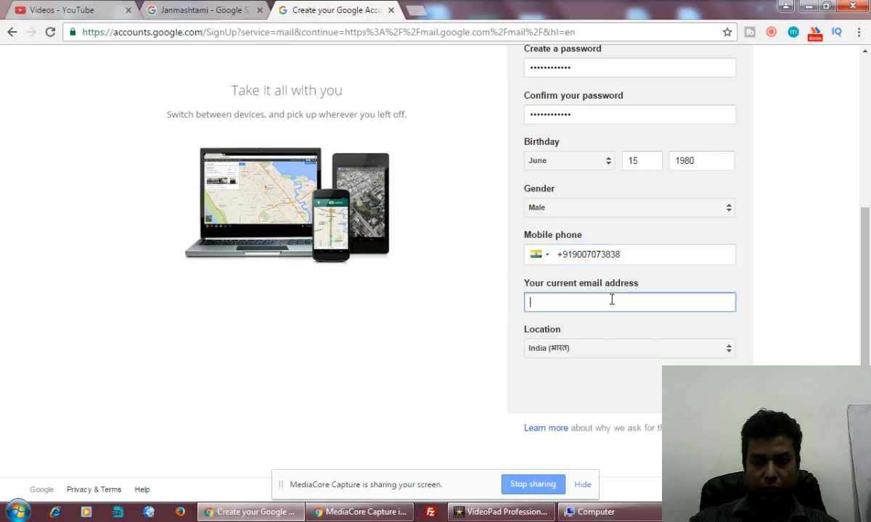
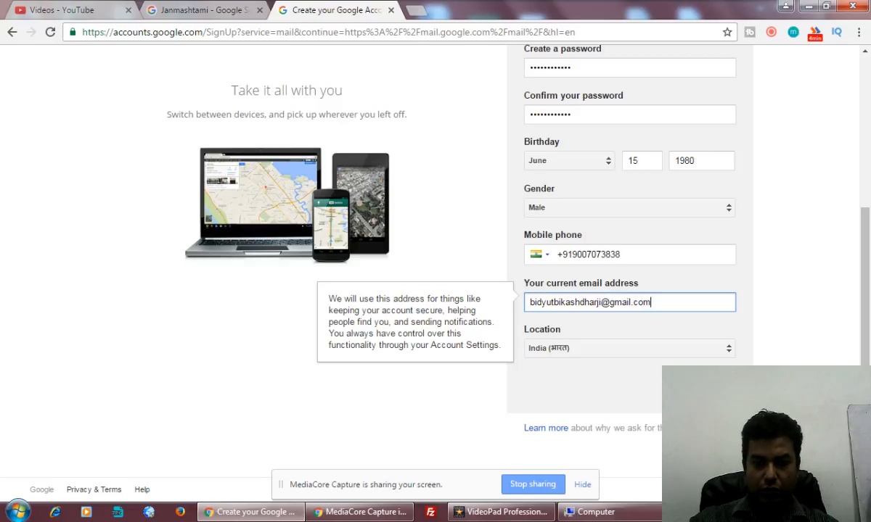
Submit the form, accept the privacy terms, continue to Gmail, then return to the Janmashtami tab.
click(833, 351)
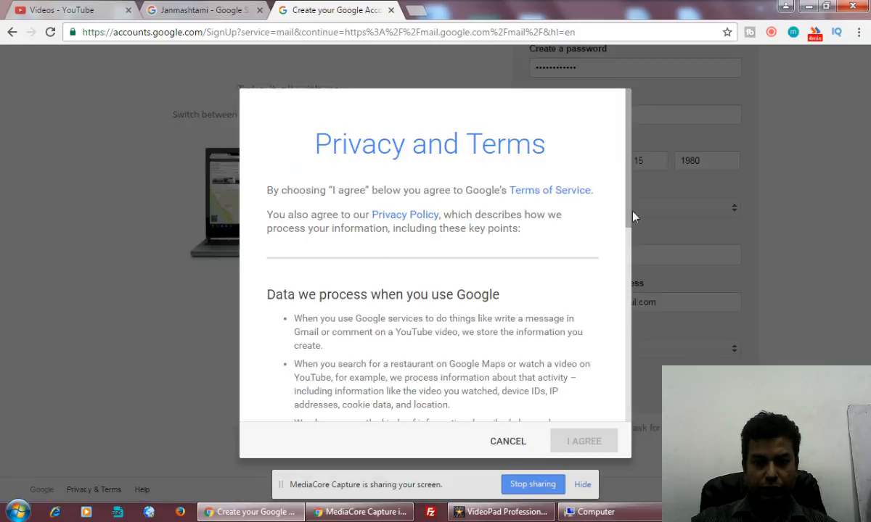
scroll(610, 194, down, 3)
scroll(616, 319, down, 3)
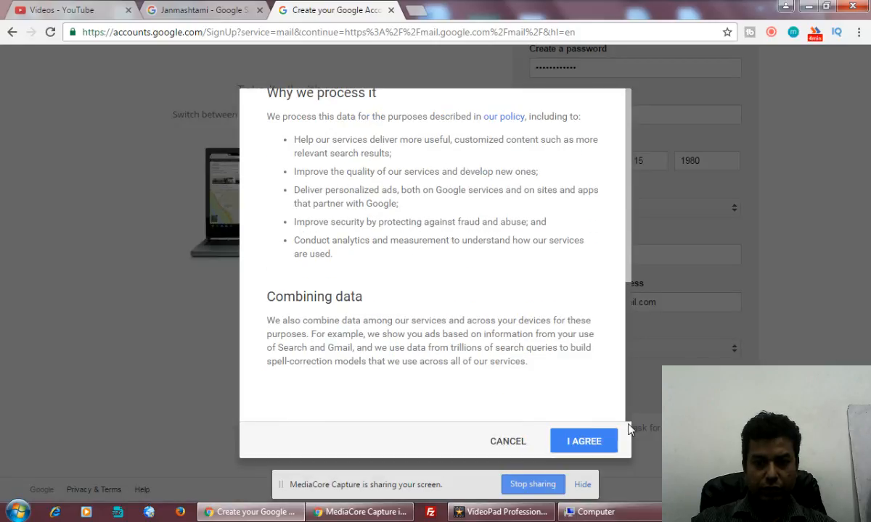
click(586, 445)
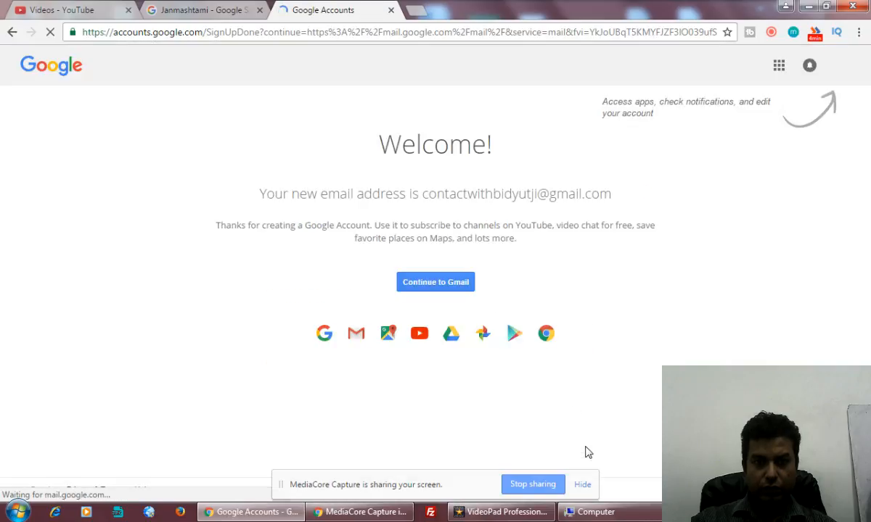
click(439, 289)
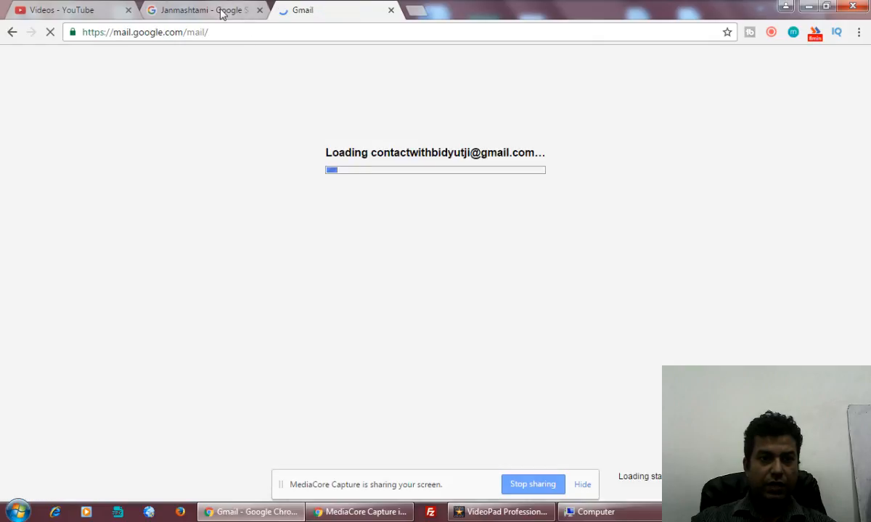
click(223, 14)
Replace the Janmashtami query with 'google adwords' and run the search.
click(177, 63)
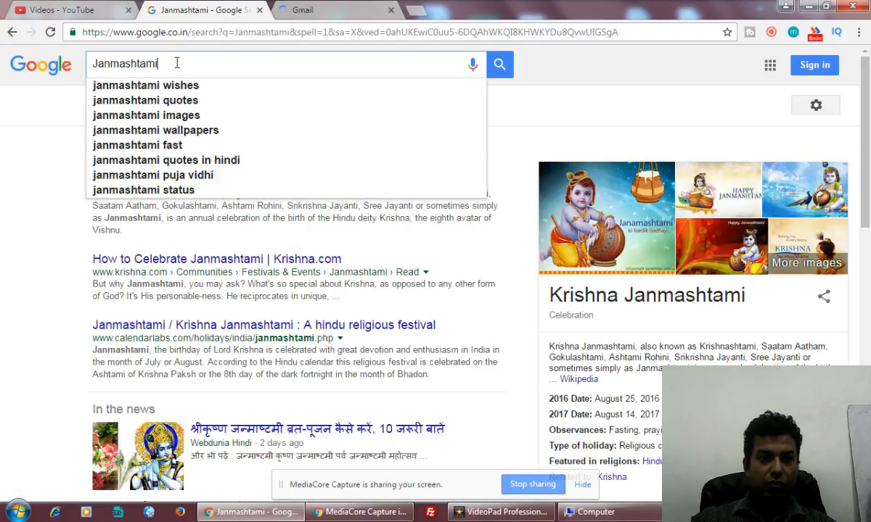
drag(154, 63, 89, 64)
text(g)
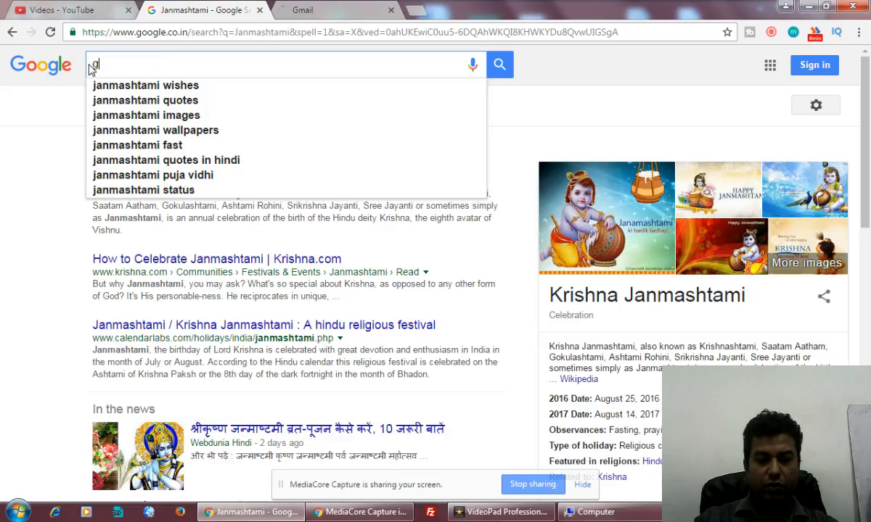
text(oogle adwords)
key(Return)
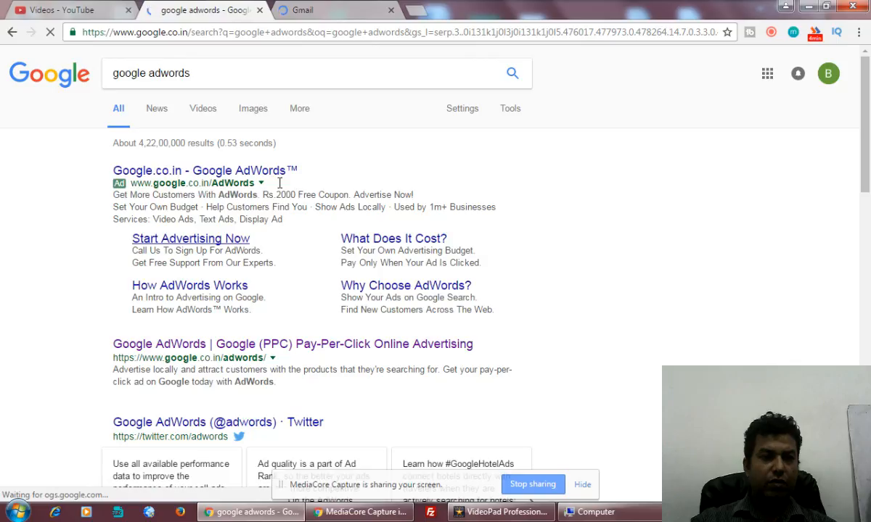
Open the Google AdWords ad's 'Get your ad on Google today' page and scroll through it.
click(255, 177)
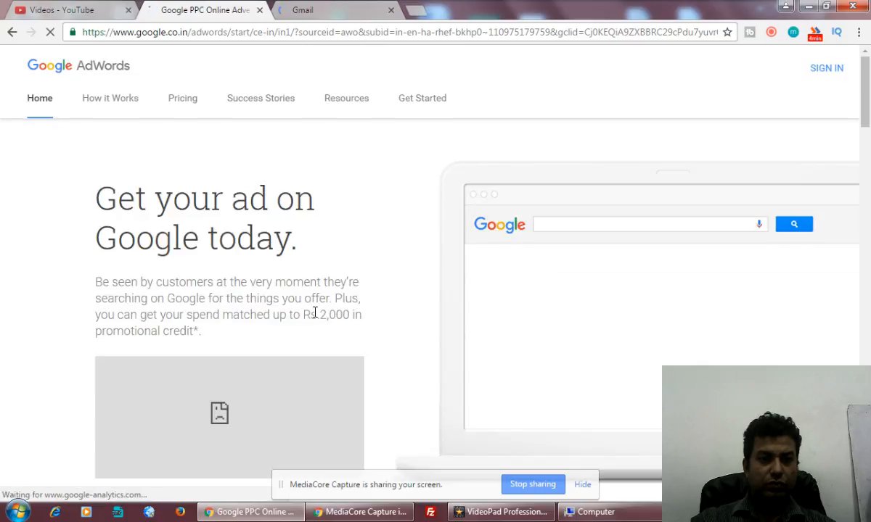
scroll(315, 317, down, 5)
scroll(315, 317, up, 4)
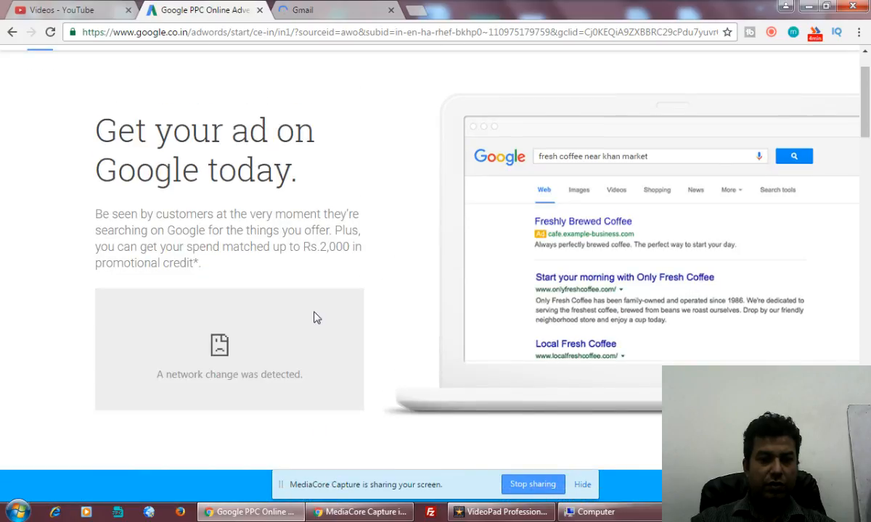
scroll(317, 317, down, 11)
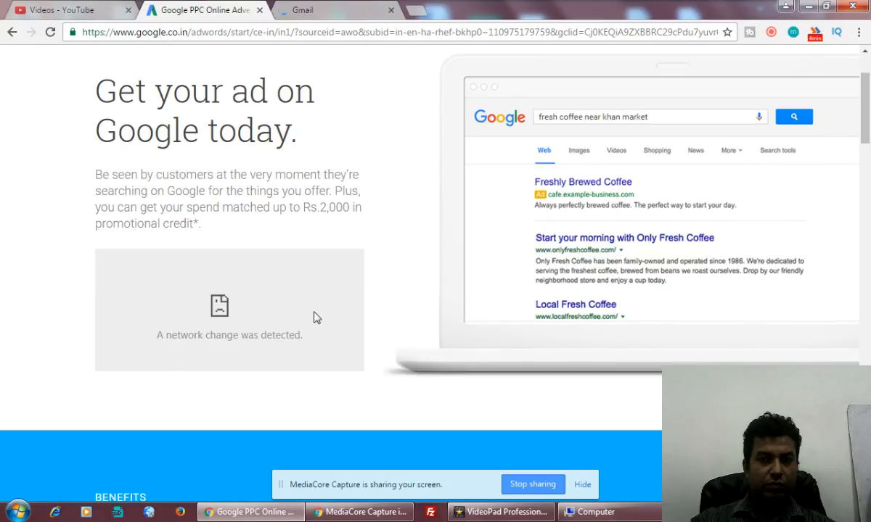
scroll(315, 312, down, 8)
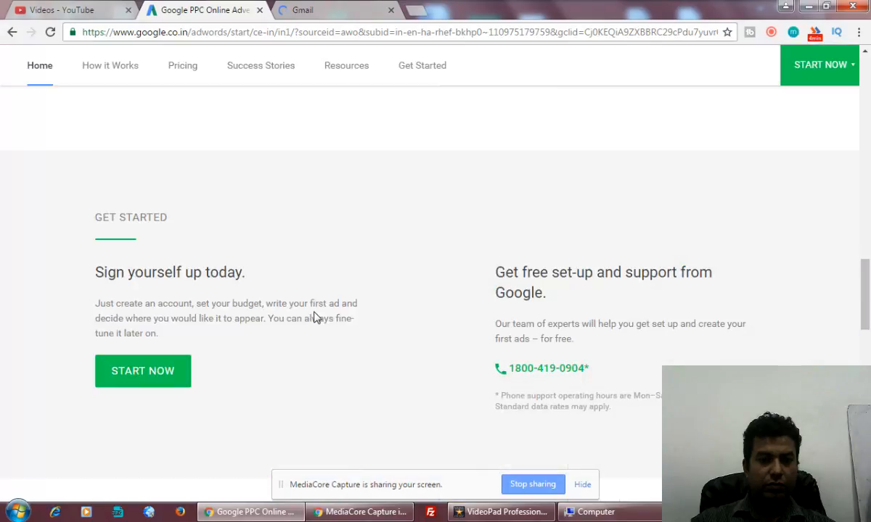
scroll(314, 317, down, 10)
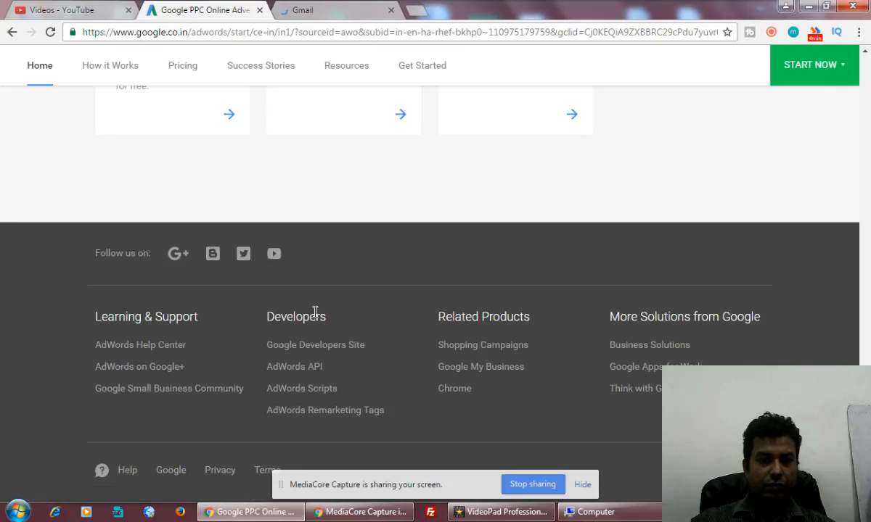
scroll(315, 313, up, 8)
scroll(315, 317, down, 1)
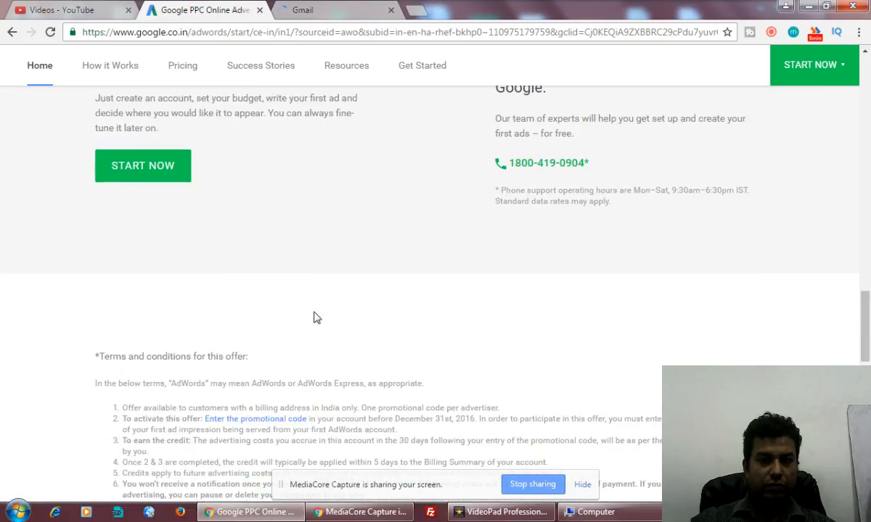
scroll(314, 317, down, 4)
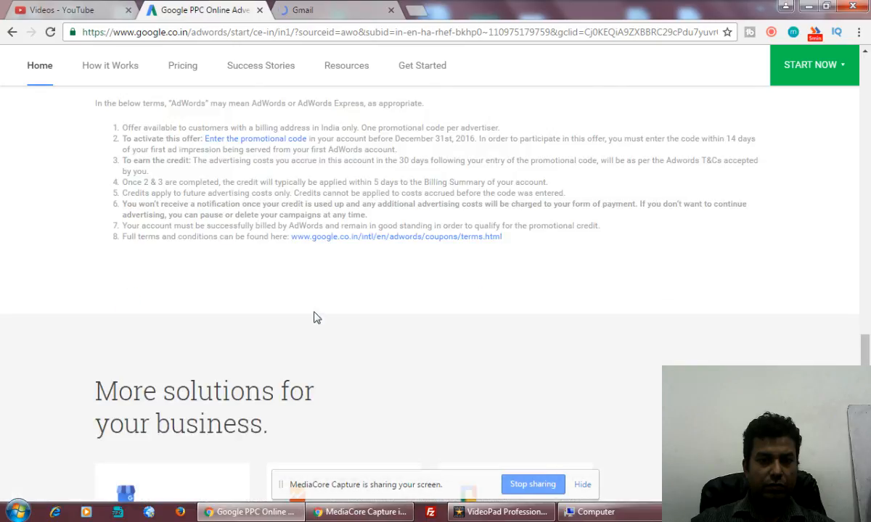
scroll(314, 317, up, 15)
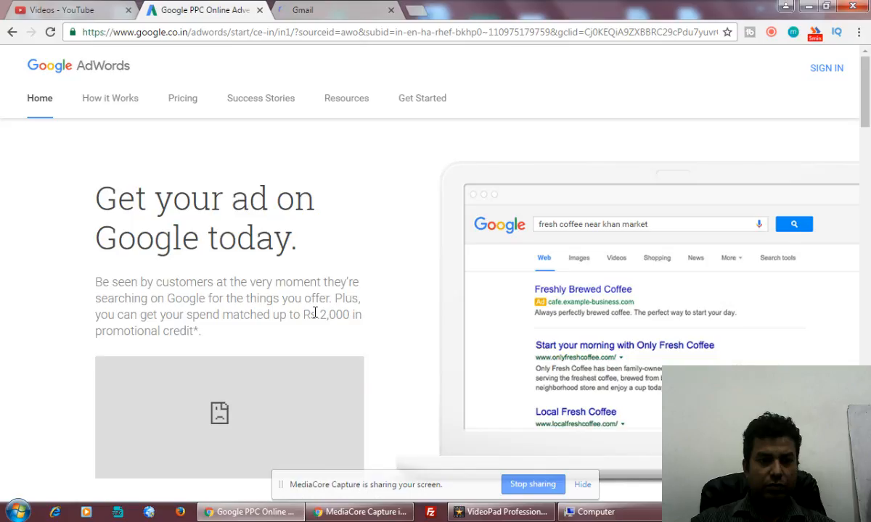
scroll(315, 313, down, 3)
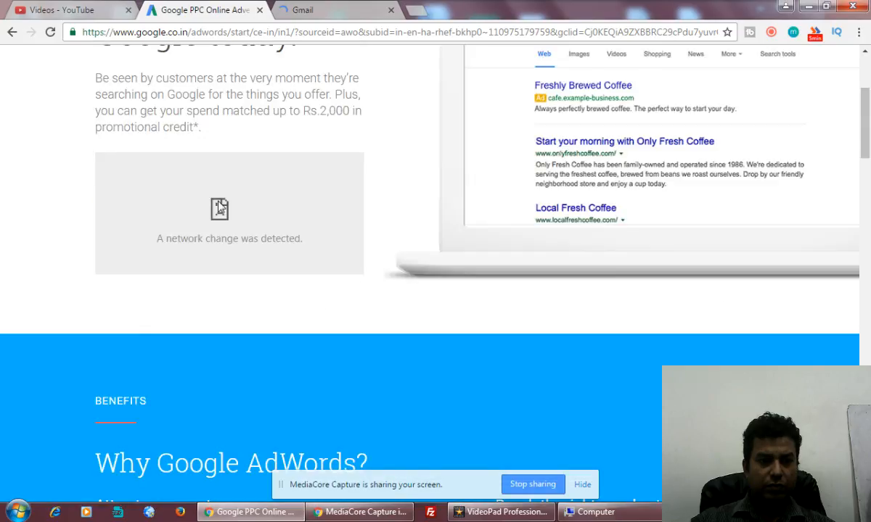
Reload the AdWords page and submit the account's e-mail address to get an offer code.
click(50, 32)
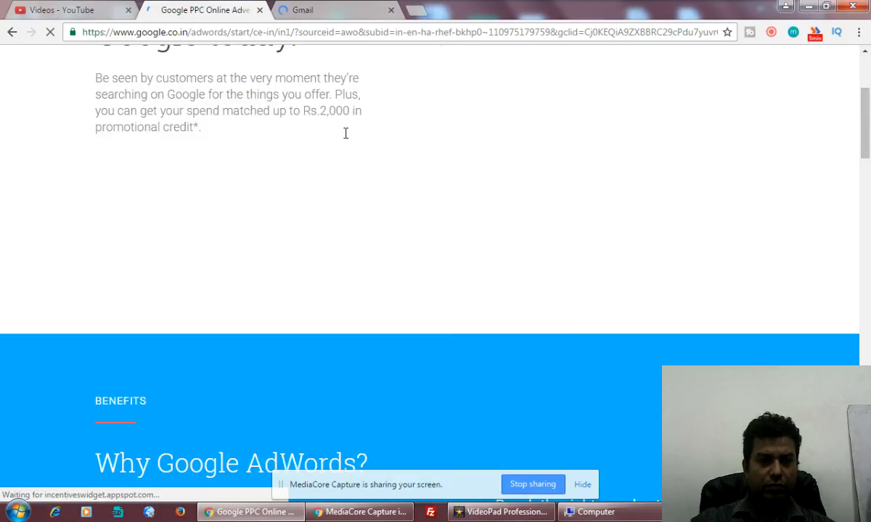
scroll(345, 139, up, 3)
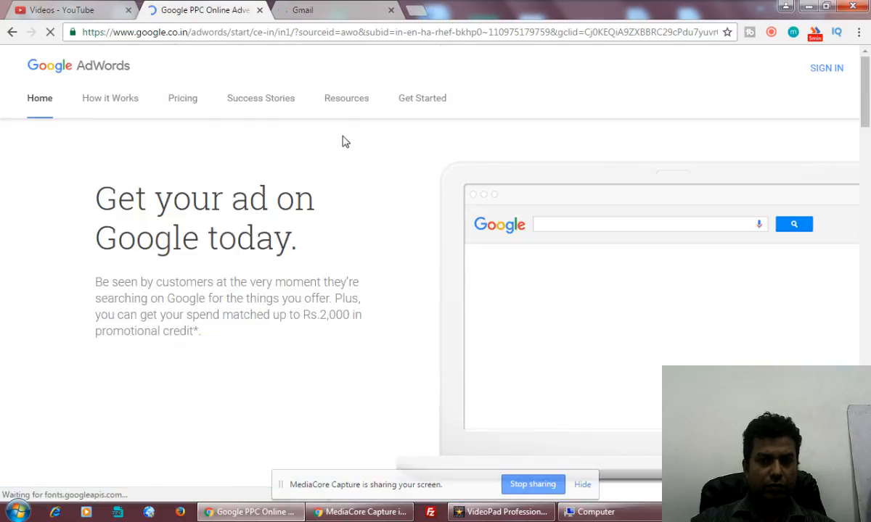
scroll(345, 142, down, 3)
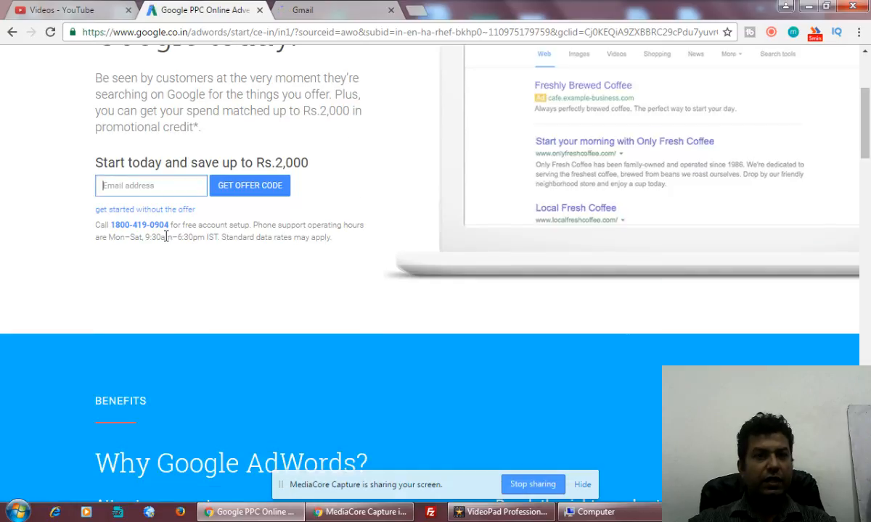
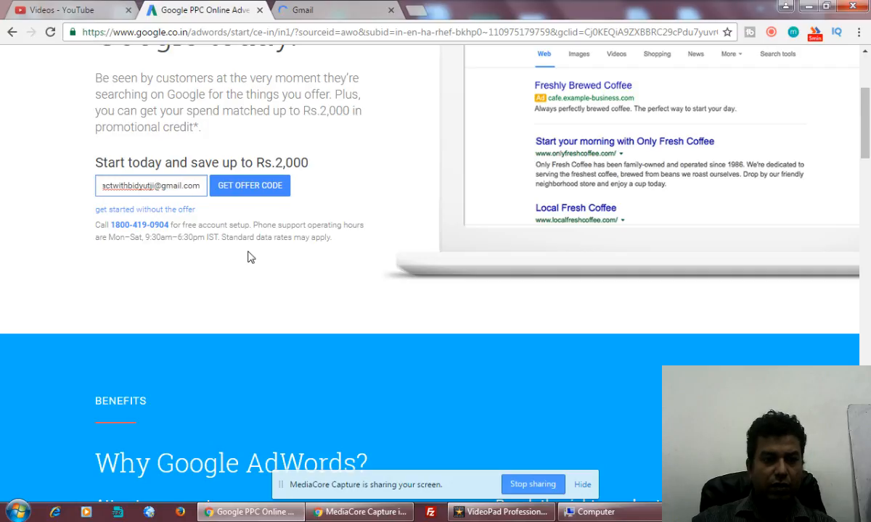
click(254, 189)
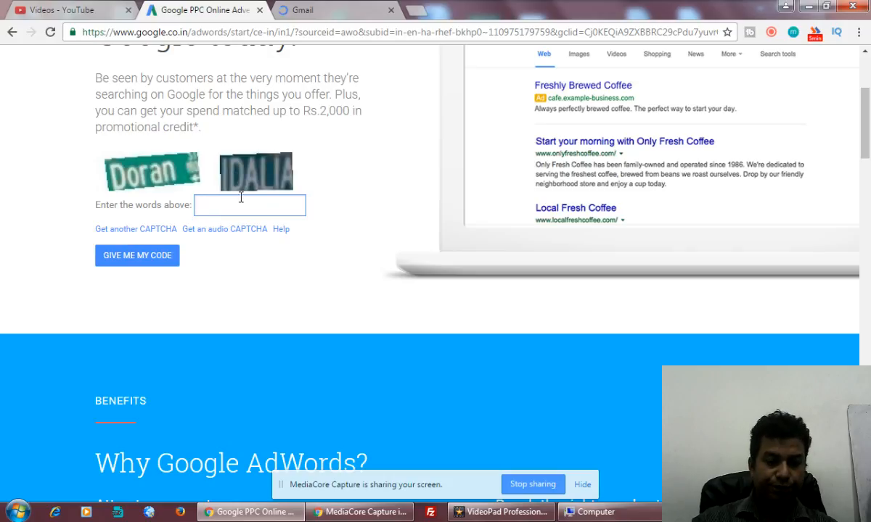
Enter the CAPTCHA words to receive the promo code, then select the code.
text(Dora)
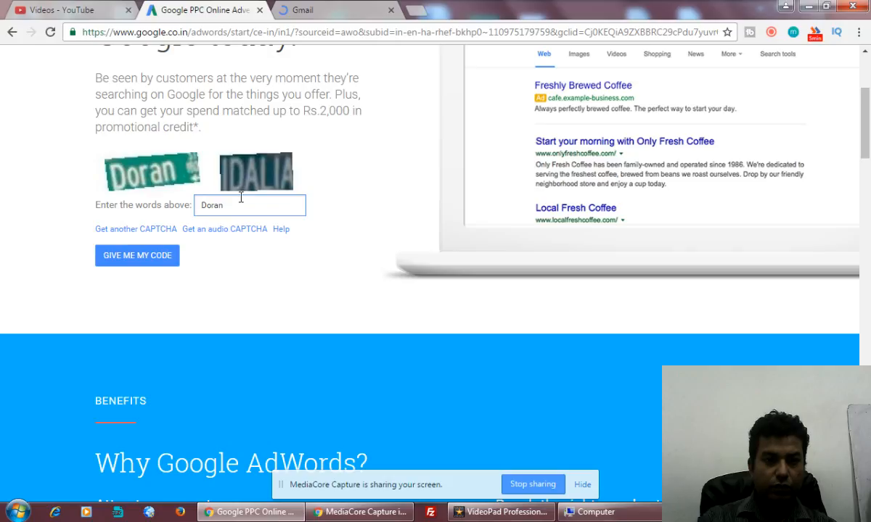
text(n )
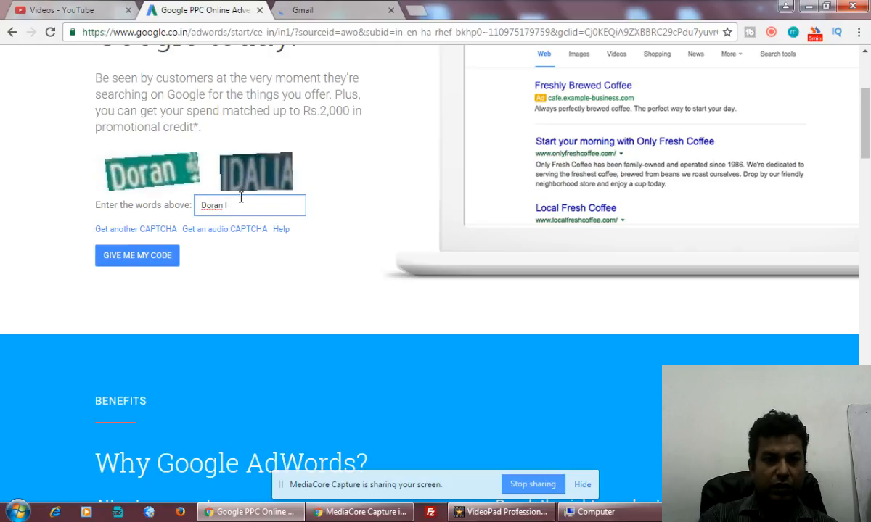
text(IDALIA)
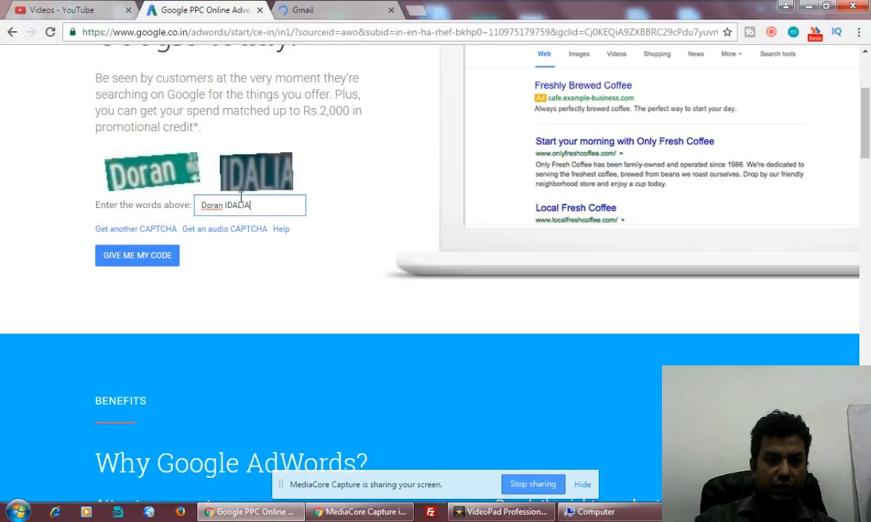
click(153, 258)
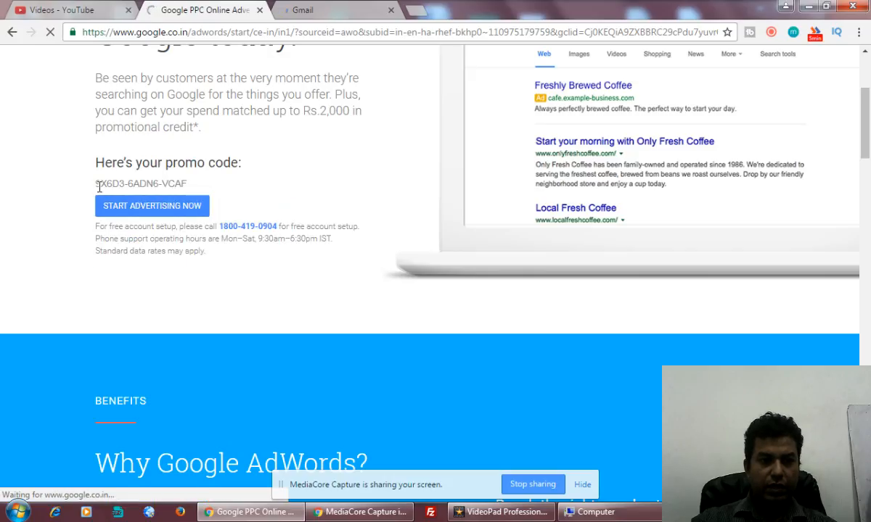
drag(97, 184, 192, 186)
key(ctrl+c)
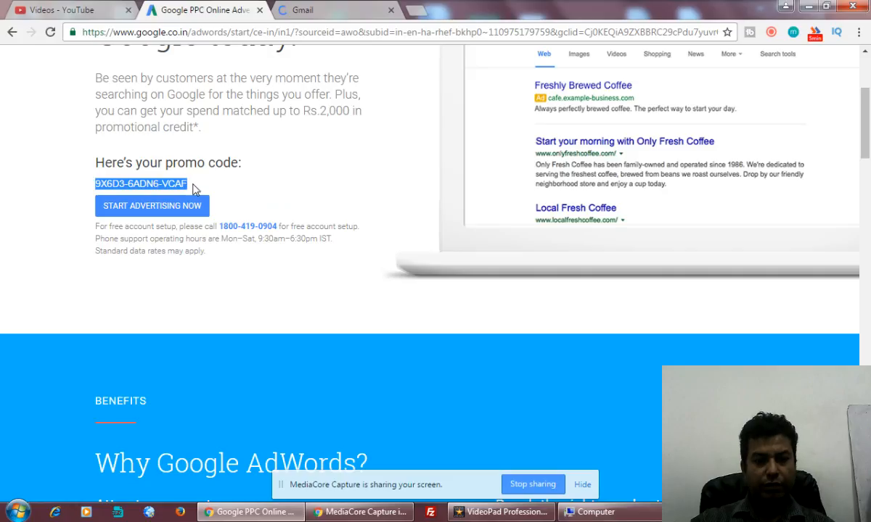
Paste the promo code into a new Notepad window, then choose START ADVERTISING NOW in Chrome.
click(16, 512)
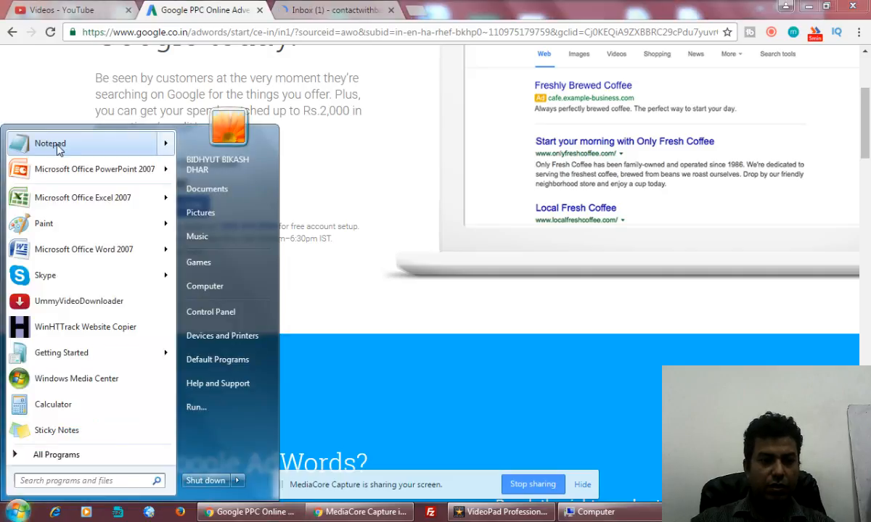
click(59, 145)
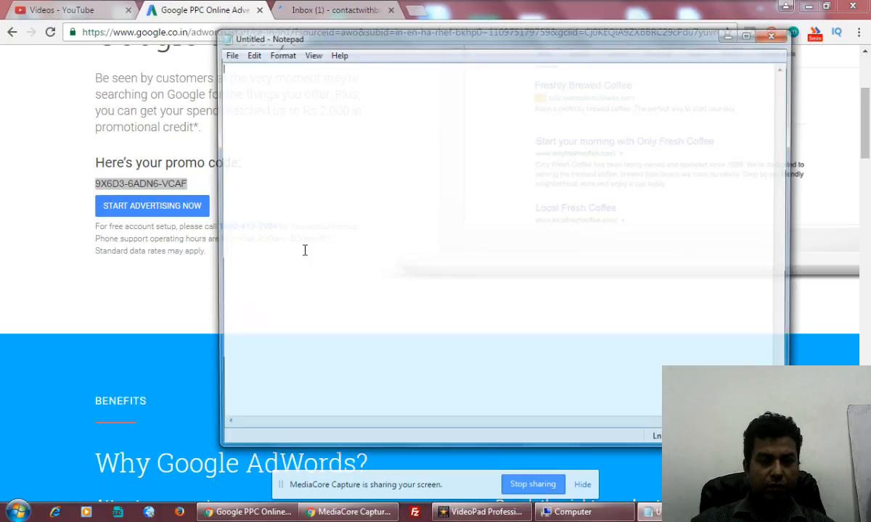
key(ctrl+v)
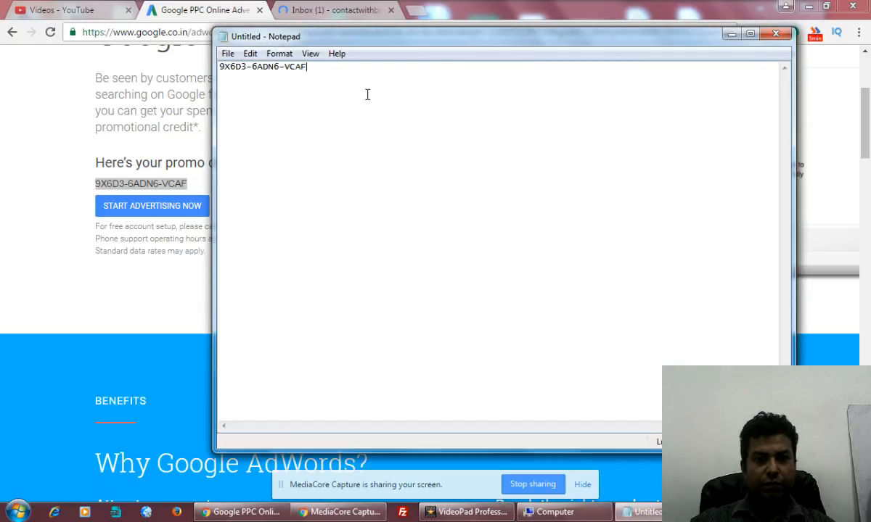
click(732, 34)
click(124, 209)
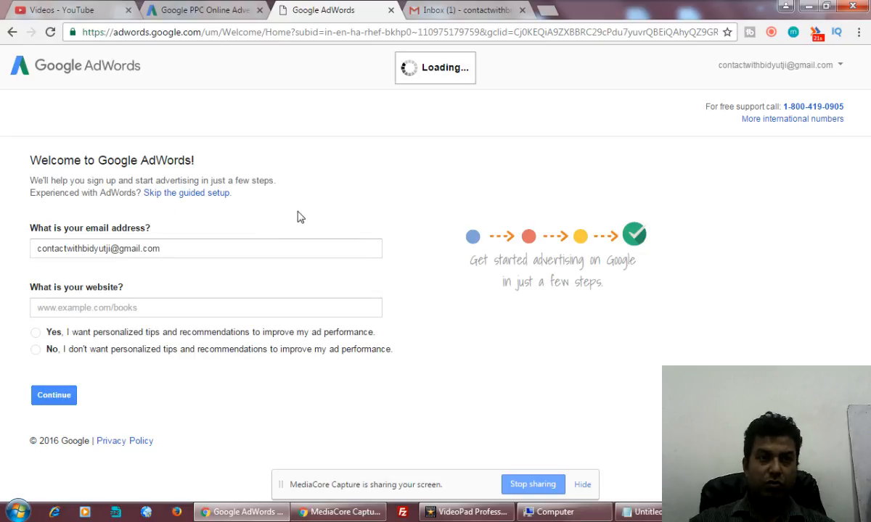
Skip the guided setup on the Welcome to Google AdWords page.
click(187, 193)
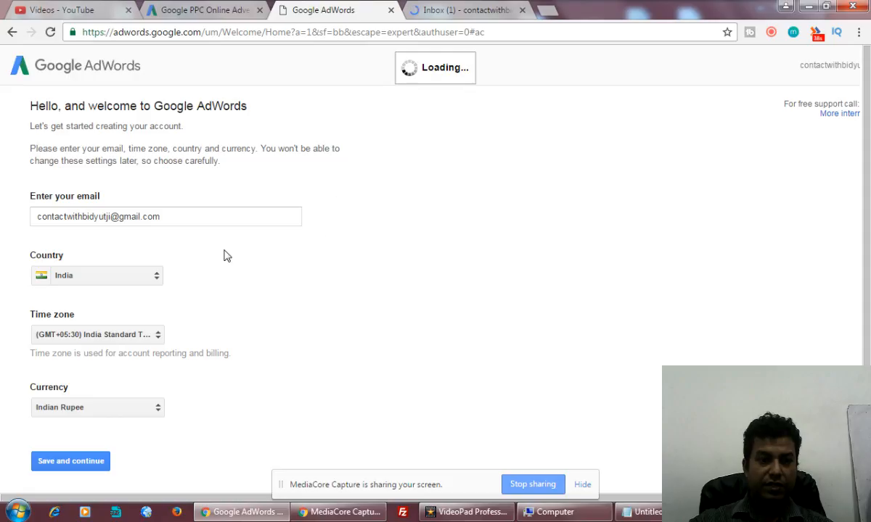
Save the account with India, India Standard Time and Indian Rupee.
click(70, 461)
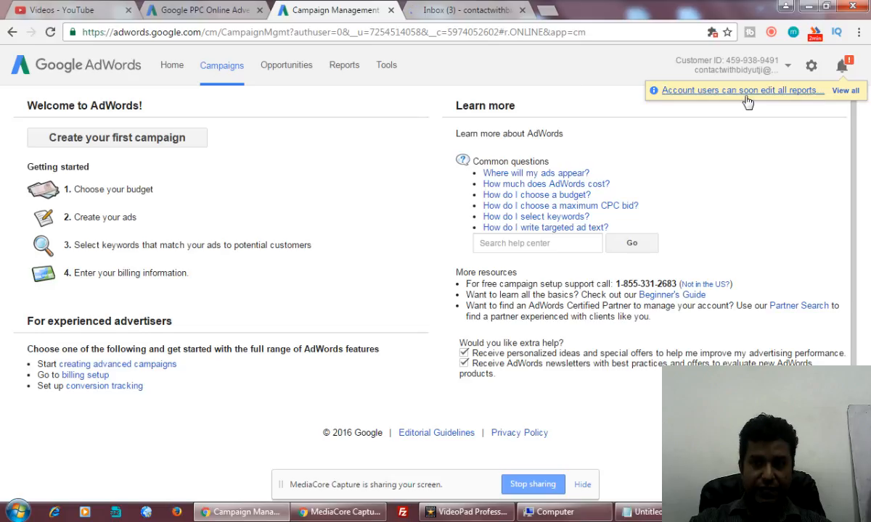
Go to Billing from the gear menu to reach the billing account setup.
click(810, 69)
click(685, 94)
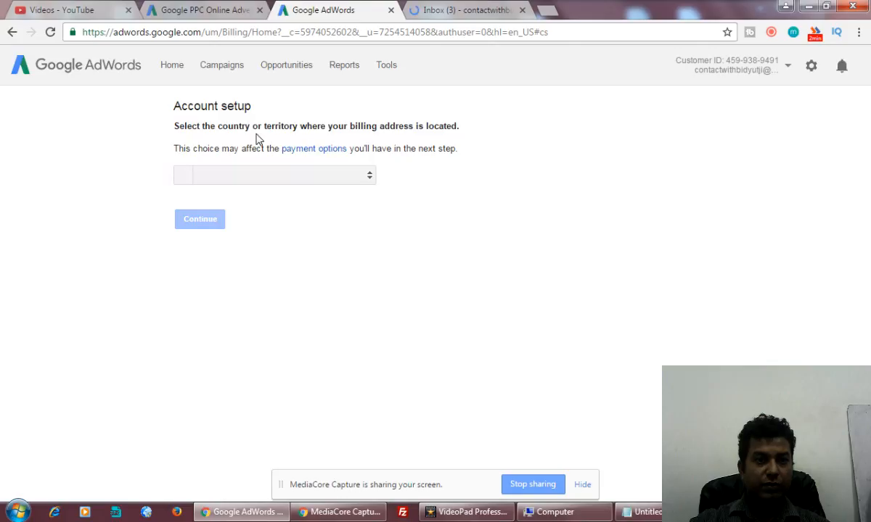
Choose India as the billing country and continue to the payments profile form.
click(361, 175)
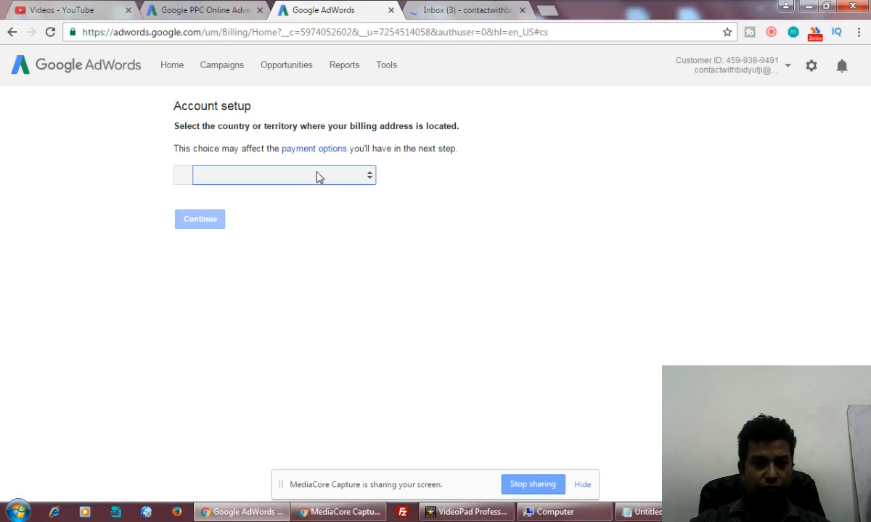
click(465, 10)
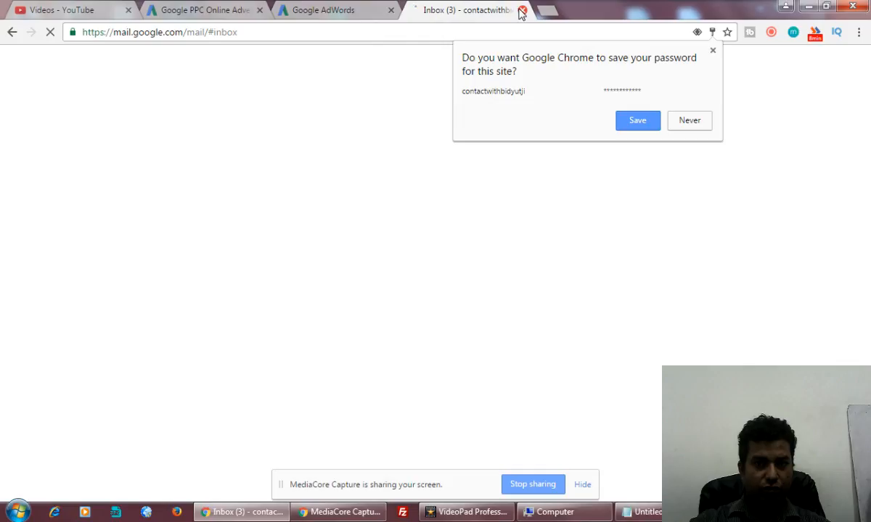
click(327, 11)
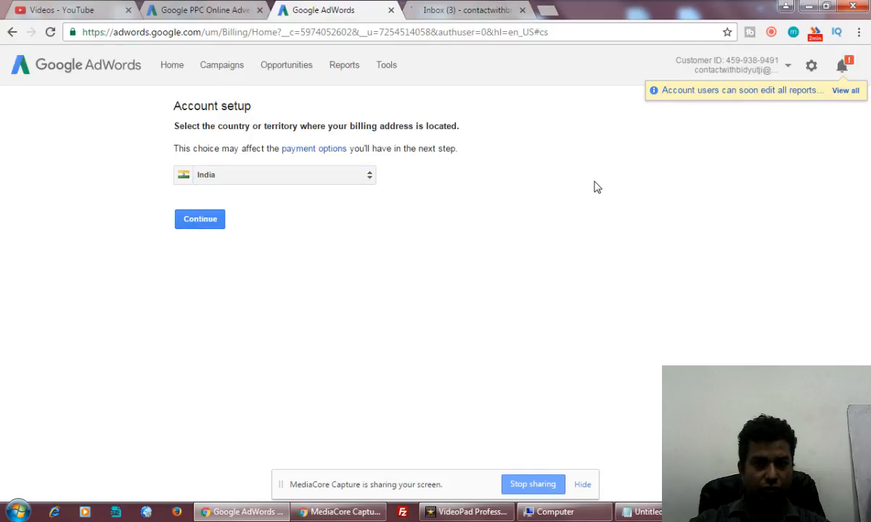
click(207, 220)
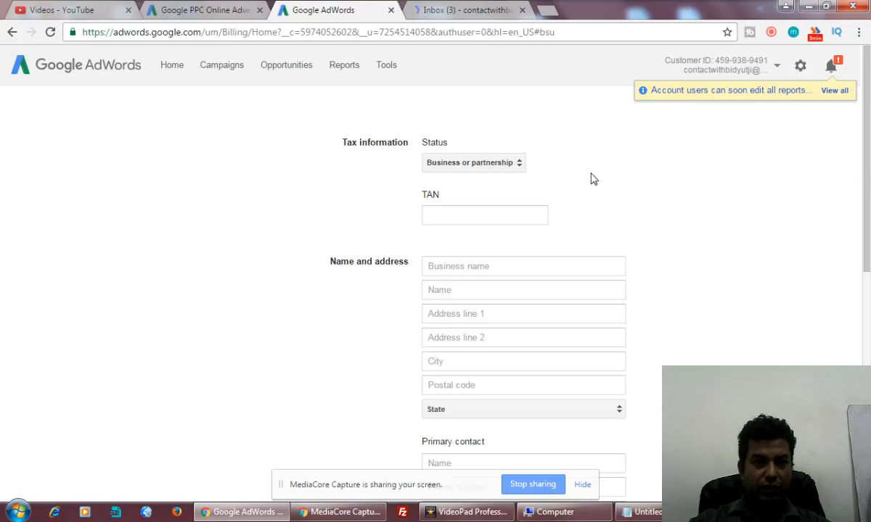
Set the tax status to Individual and enter the account holder's first name.
scroll(492, 169, down, 1)
click(492, 163)
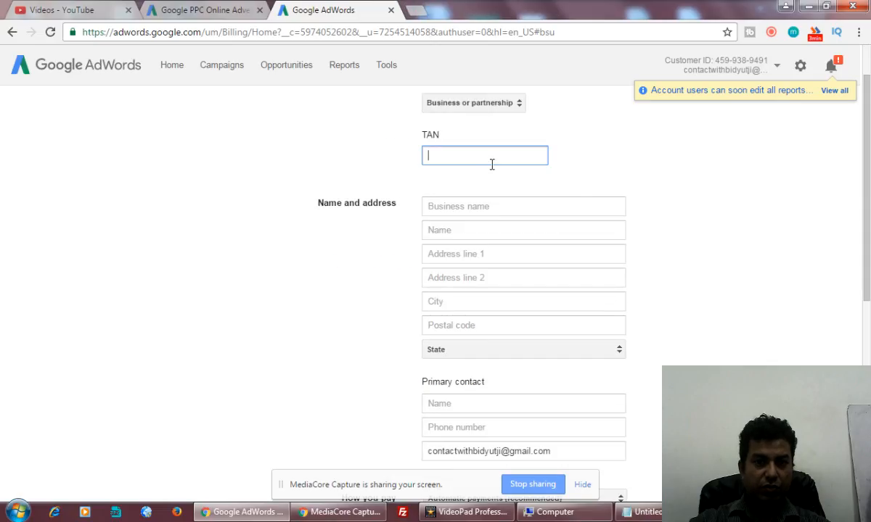
click(504, 102)
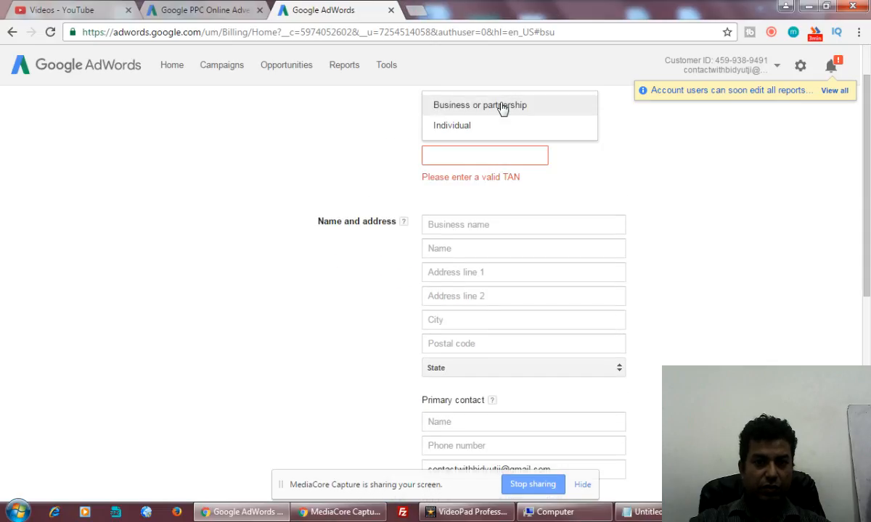
click(461, 129)
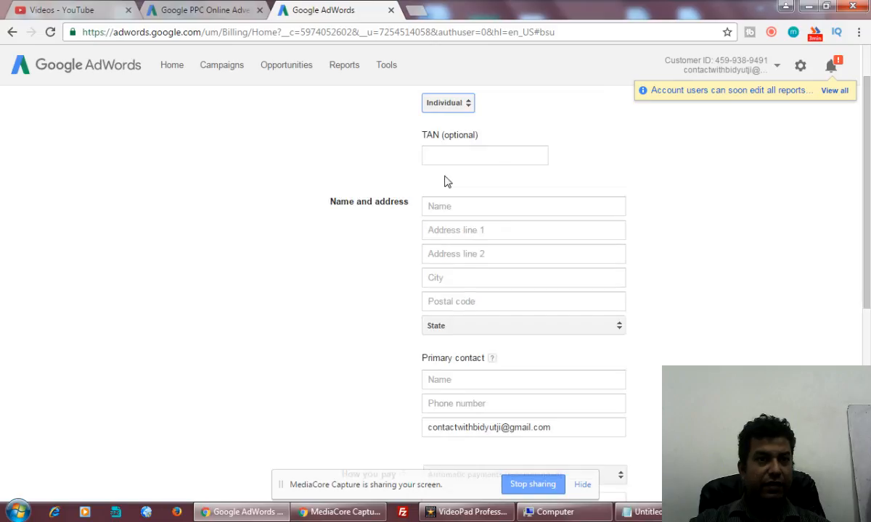
click(455, 206)
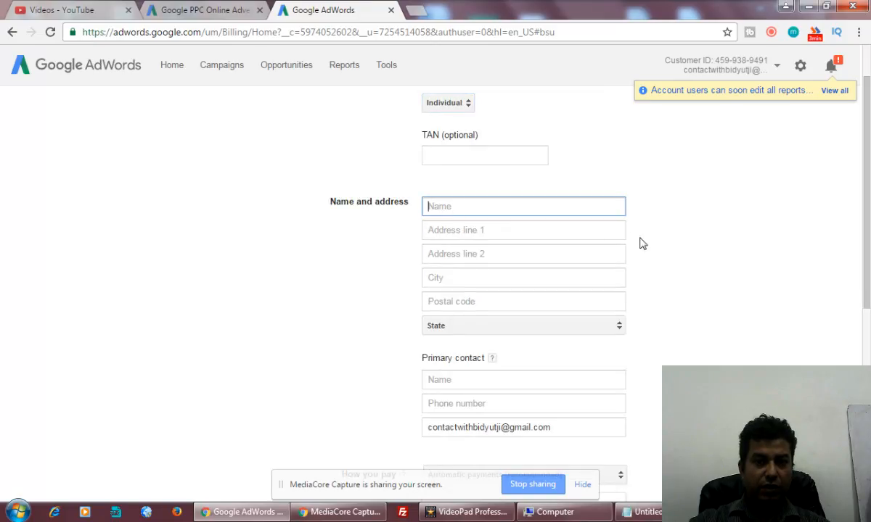
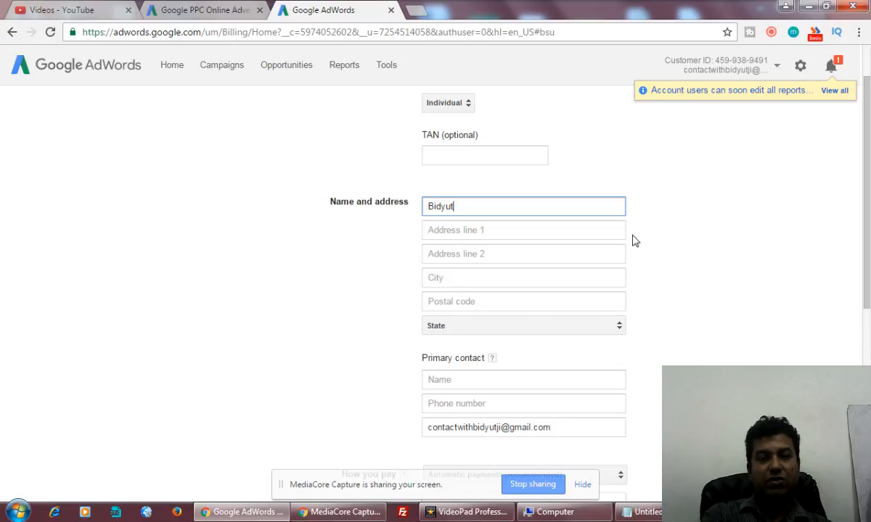
Search Google for 'tan full form in india' in a new tab.
click(415, 11)
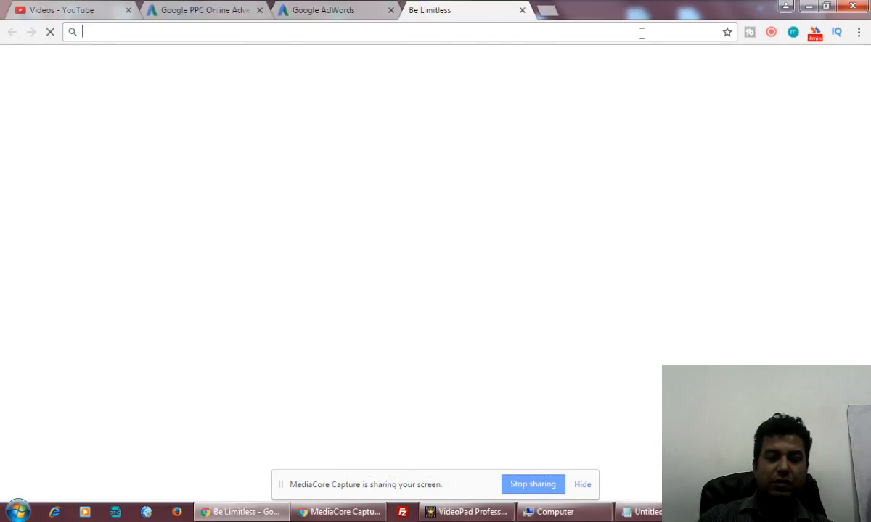
text(tan full form in )
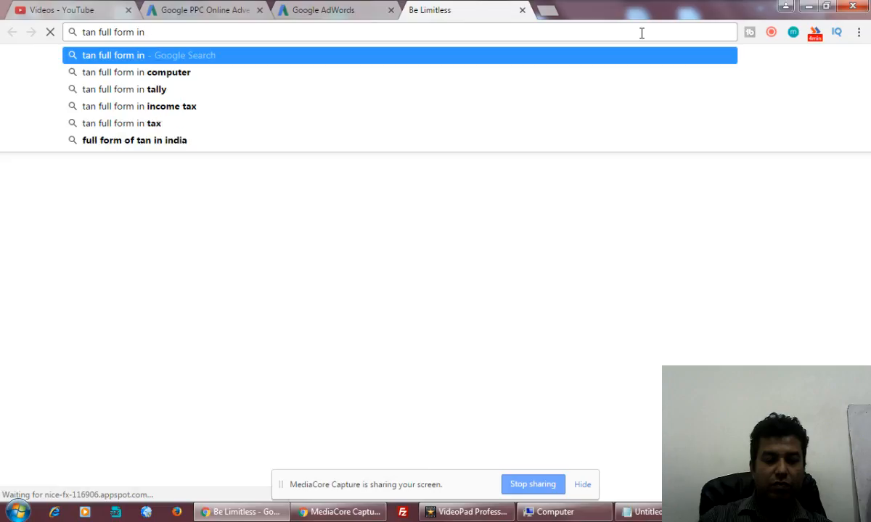
text(india)
key(Return)
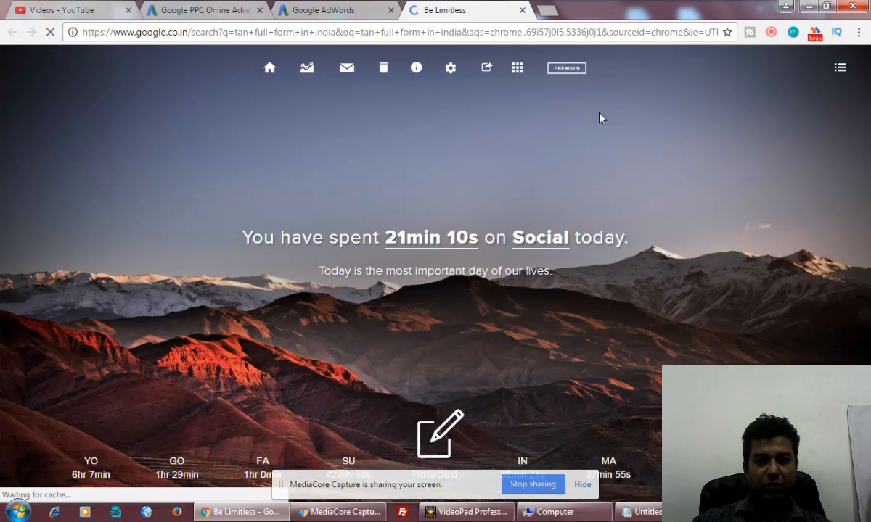
Complete the account holder's full name in the Name field, then check the TAN results.
click(330, 13)
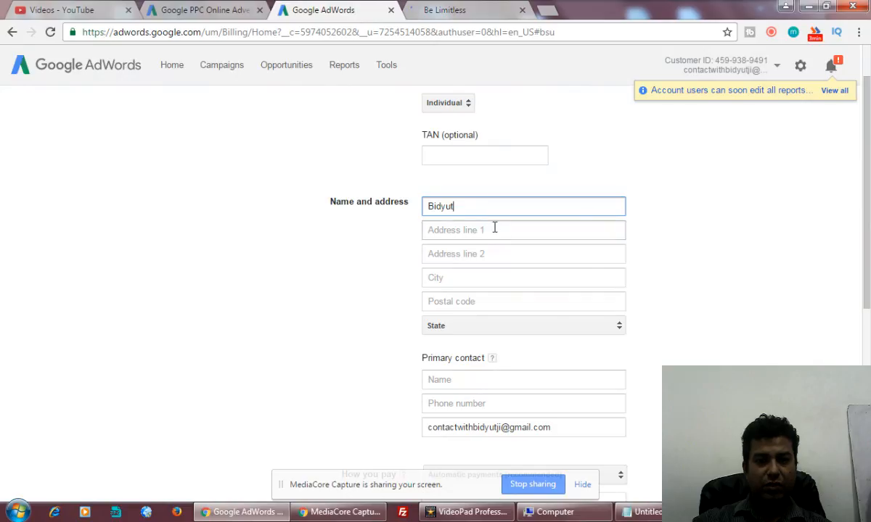
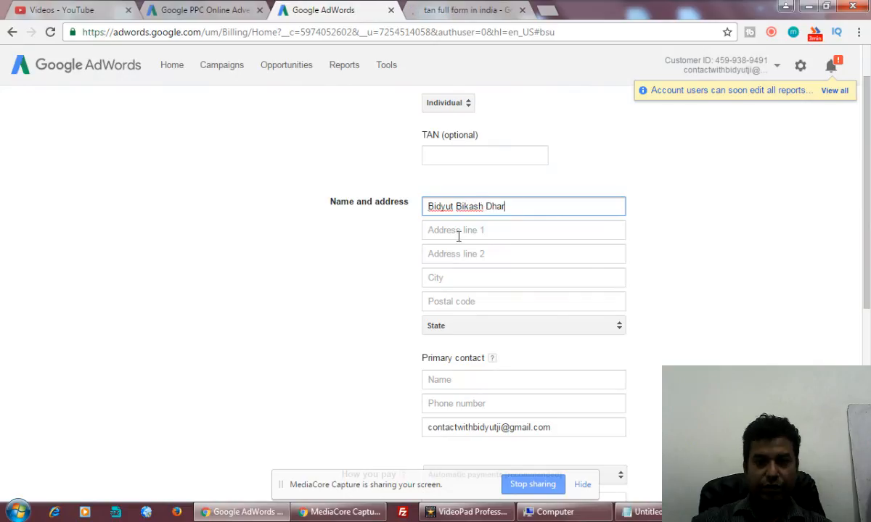
click(479, 9)
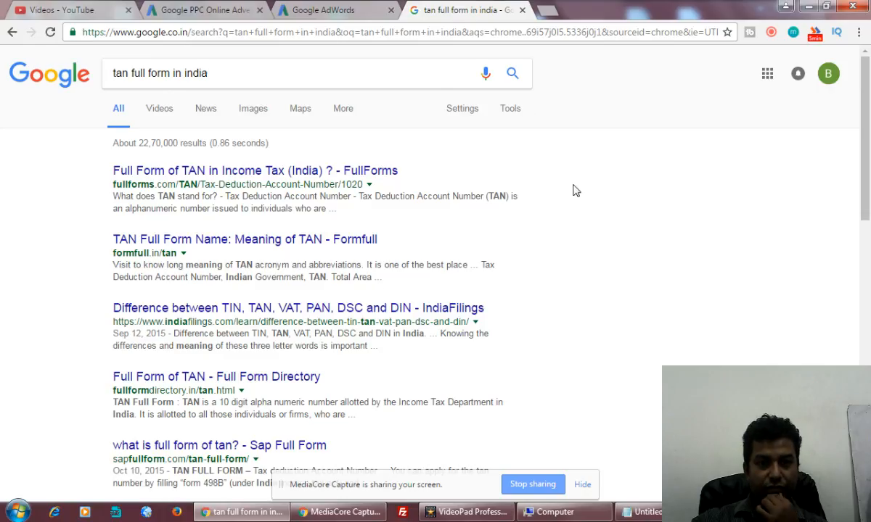
click(321, 10)
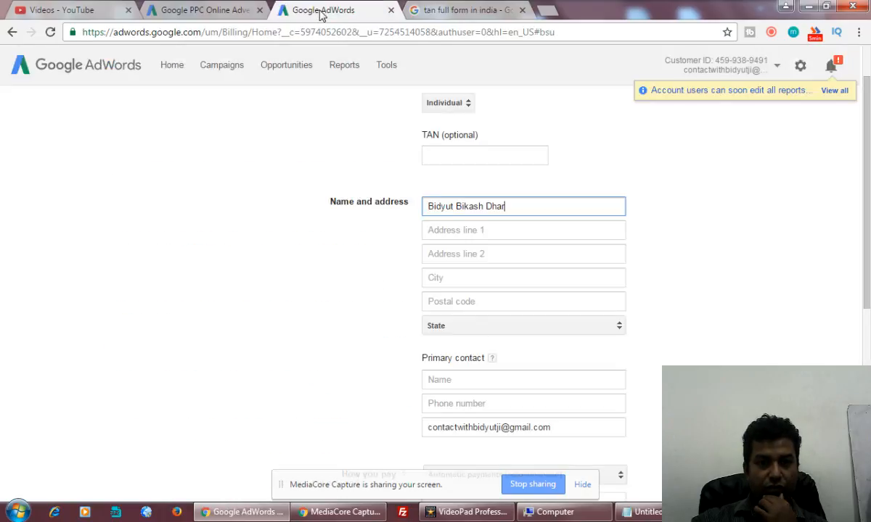
Enter the street address, city and postal code in the address fields.
click(473, 231)
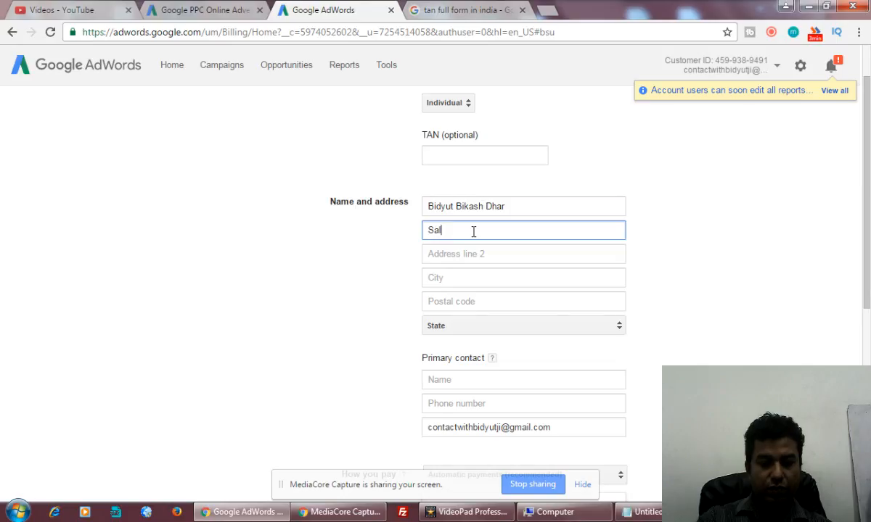
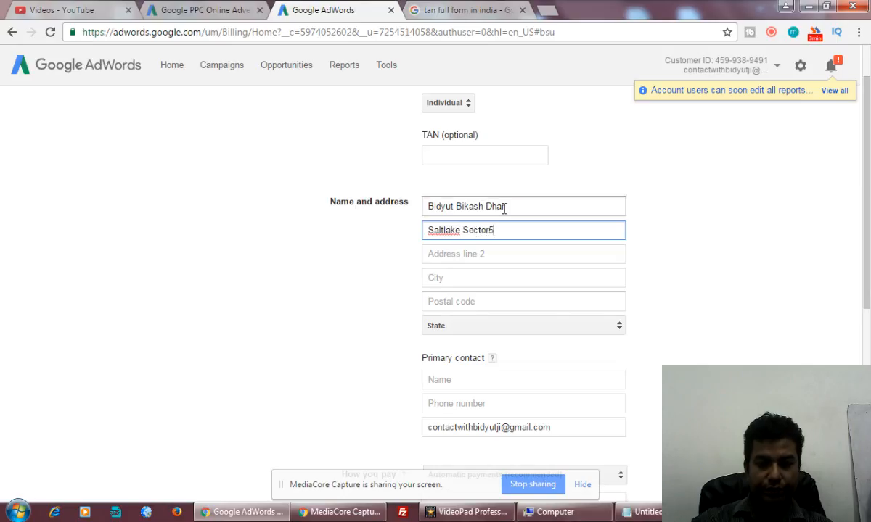
click(472, 281)
text(Kolkata)
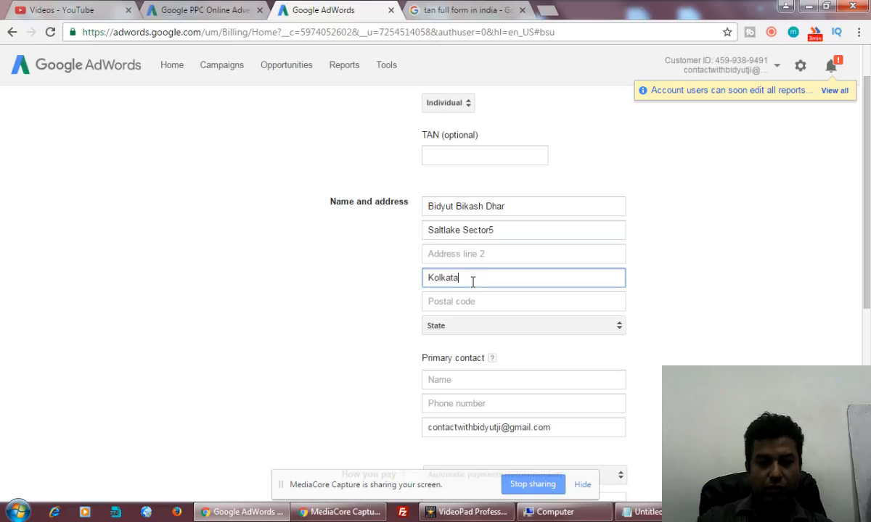
click(481, 300)
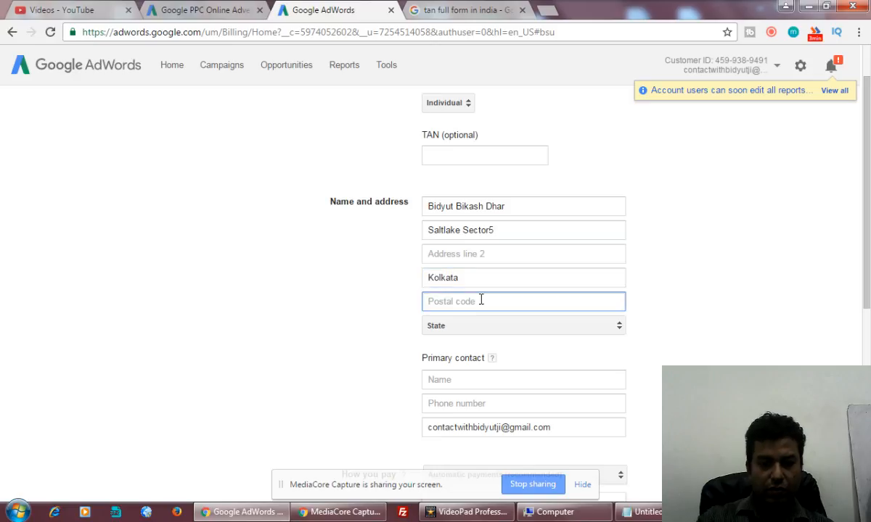
text(7000)
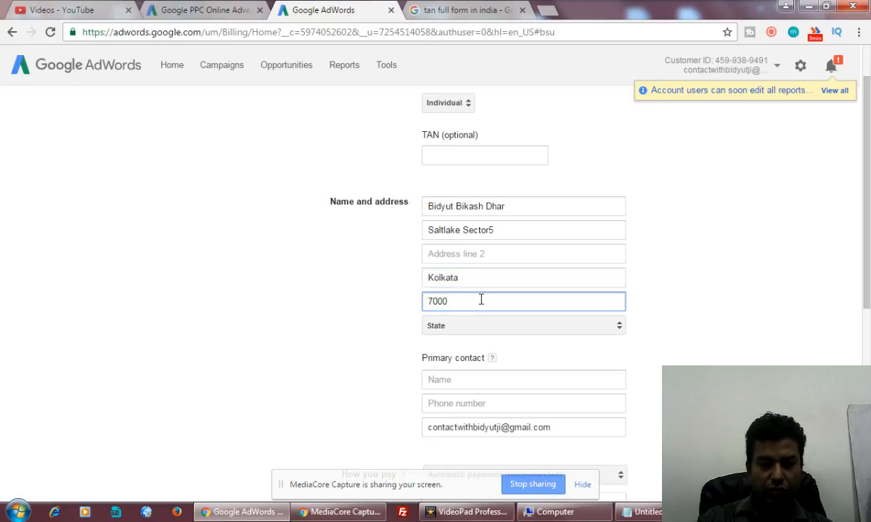
text(91)
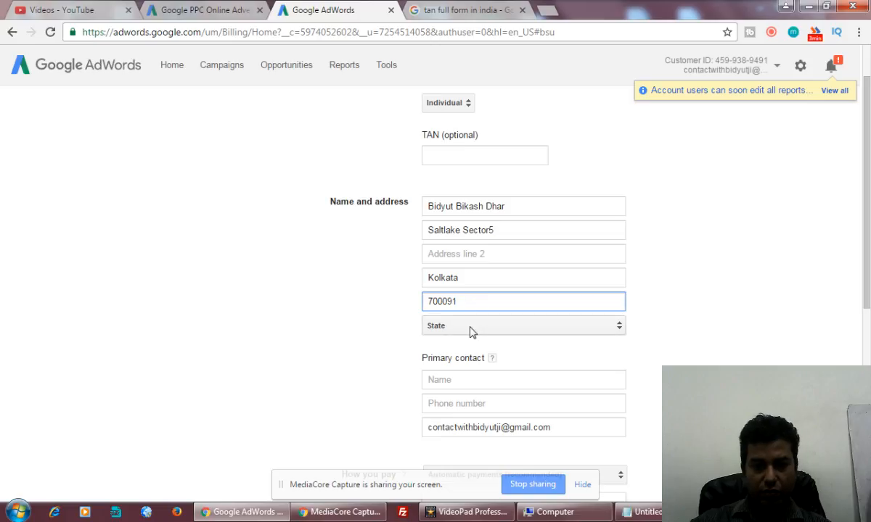
Select West Bengal as the state in the address section.
click(470, 333)
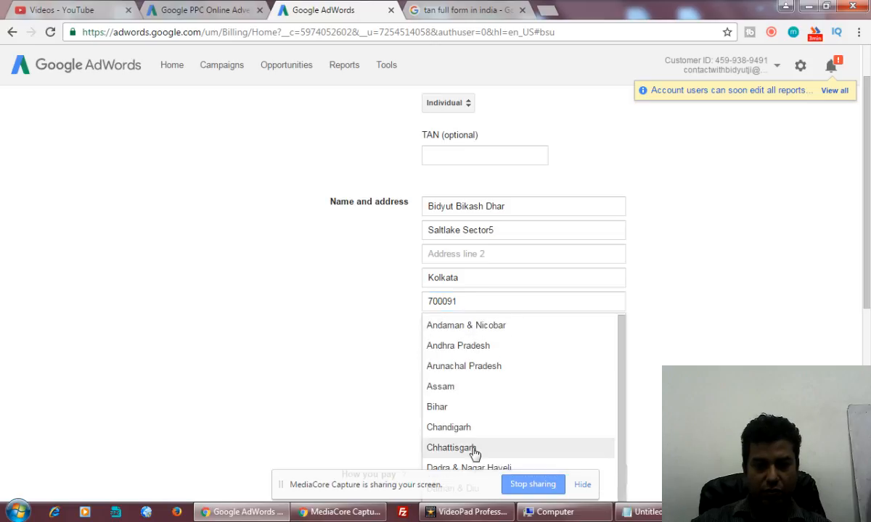
scroll(508, 421, down, 4)
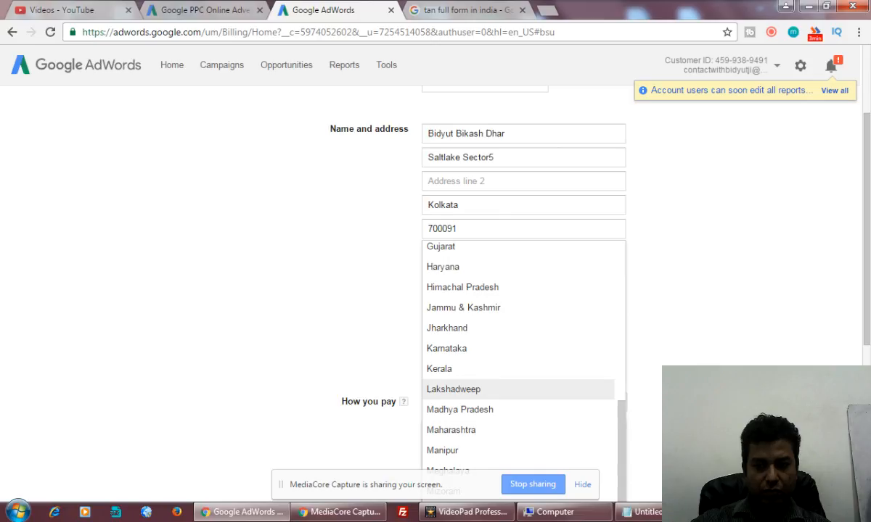
click(582, 484)
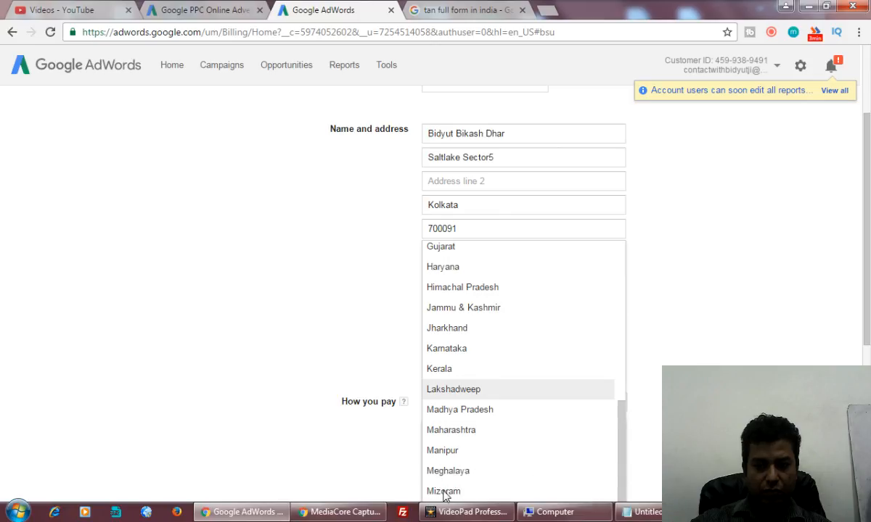
scroll(506, 441, down, 4)
scroll(653, 243, up, 2)
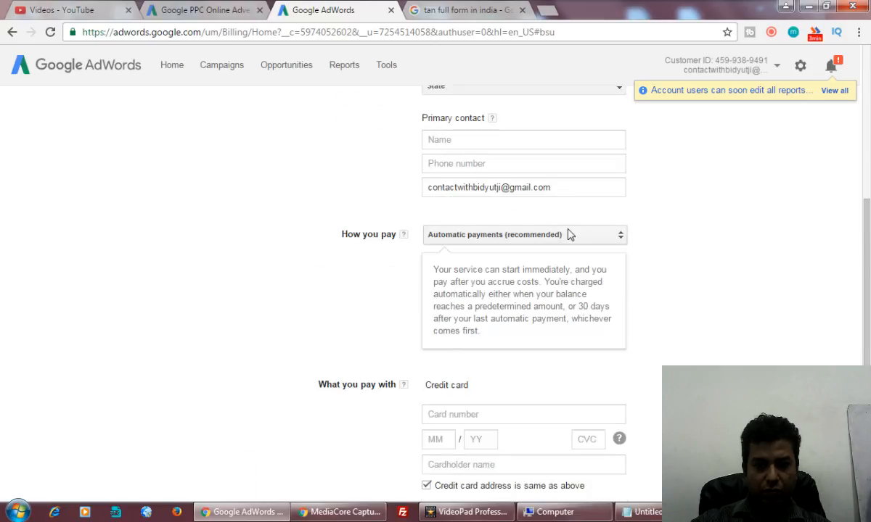
scroll(545, 214, up, 2)
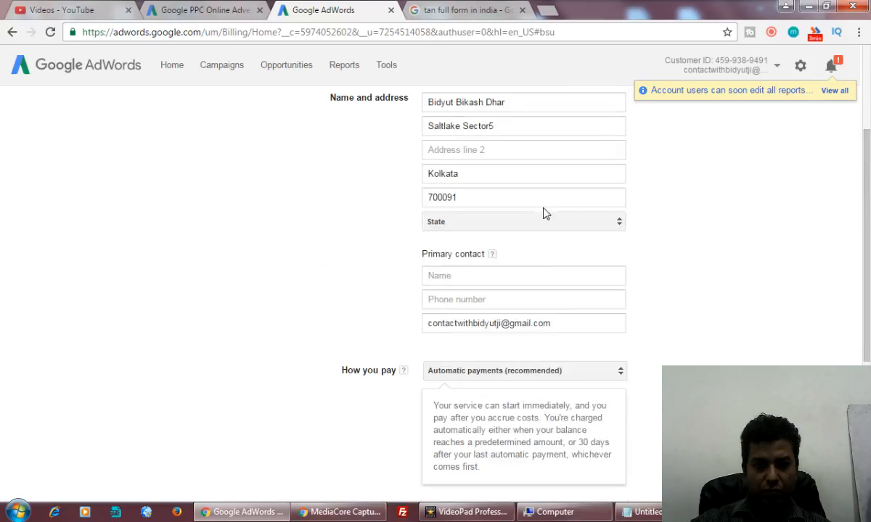
click(503, 226)
scroll(510, 475, down, 6)
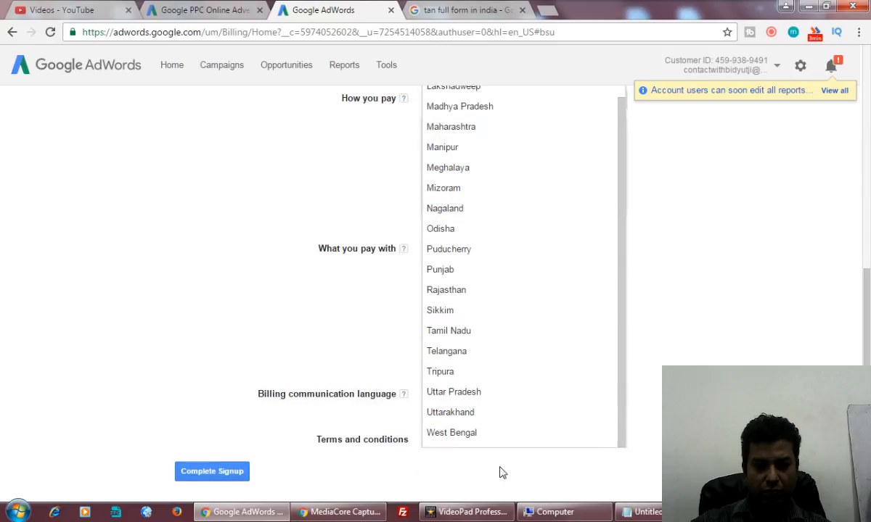
click(451, 435)
scroll(733, 332, up, 3)
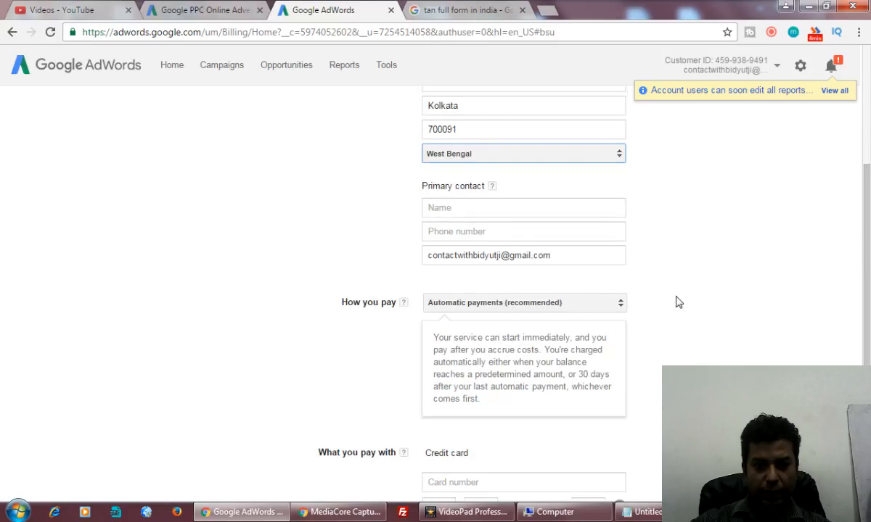
scroll(677, 301, up, 4)
Enter the primary contact's full name and phone number.
click(452, 344)
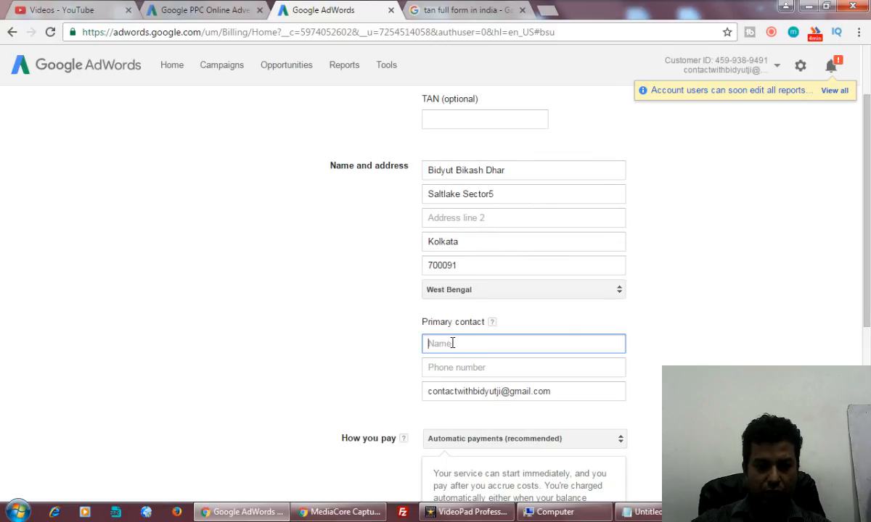
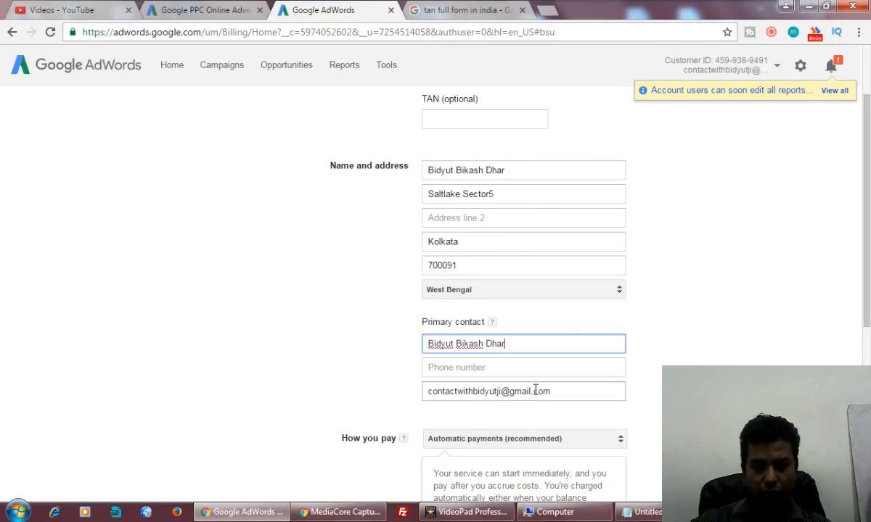
click(537, 367)
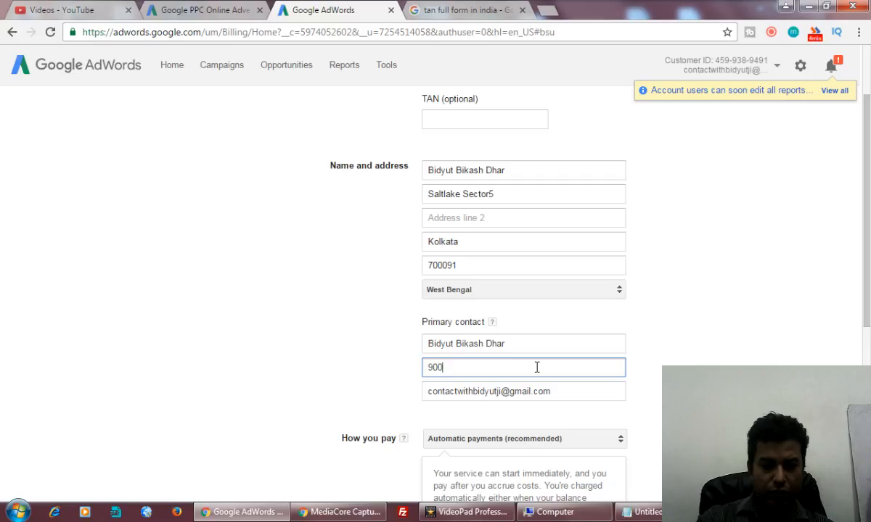
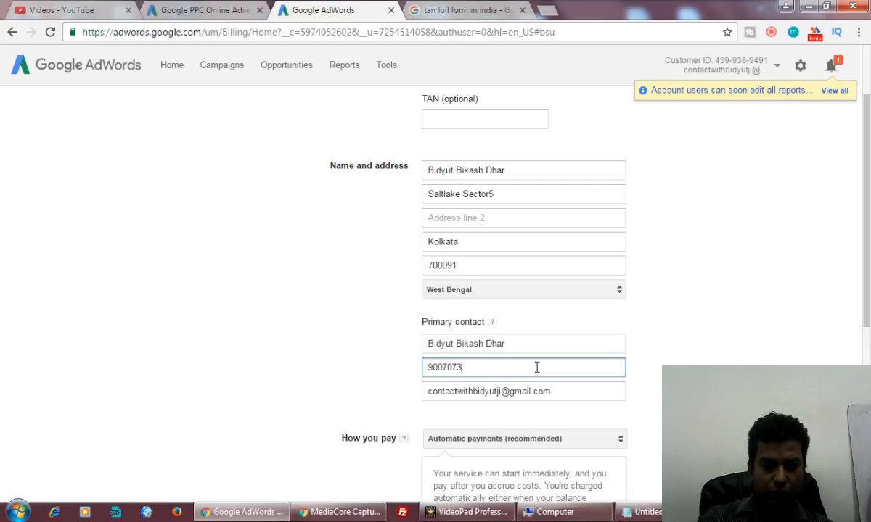
scroll(796, 283, down, 4)
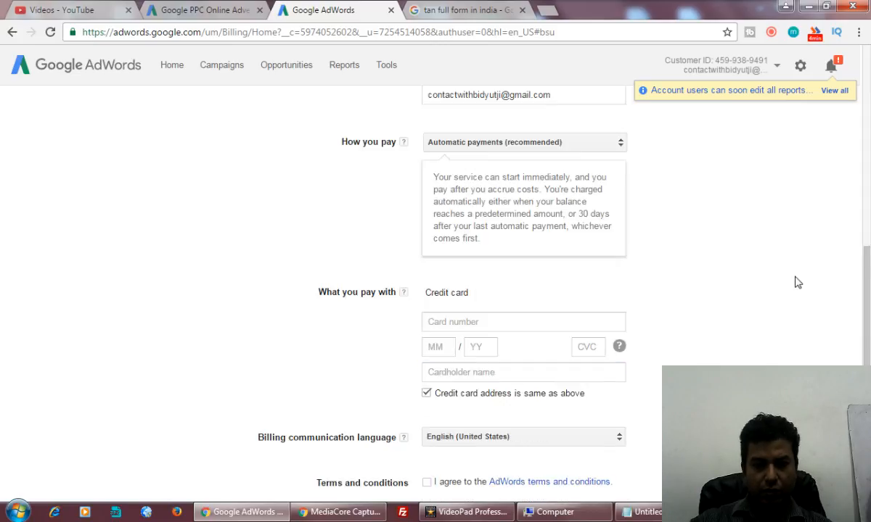
scroll(696, 208, up, 3)
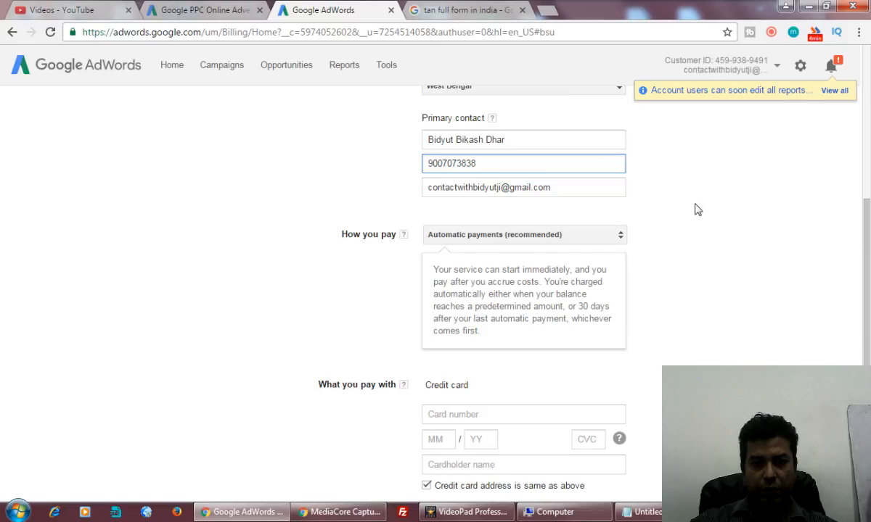
Choose Manual payments, skip paying now, accept the terms and submit the signup.
click(539, 241)
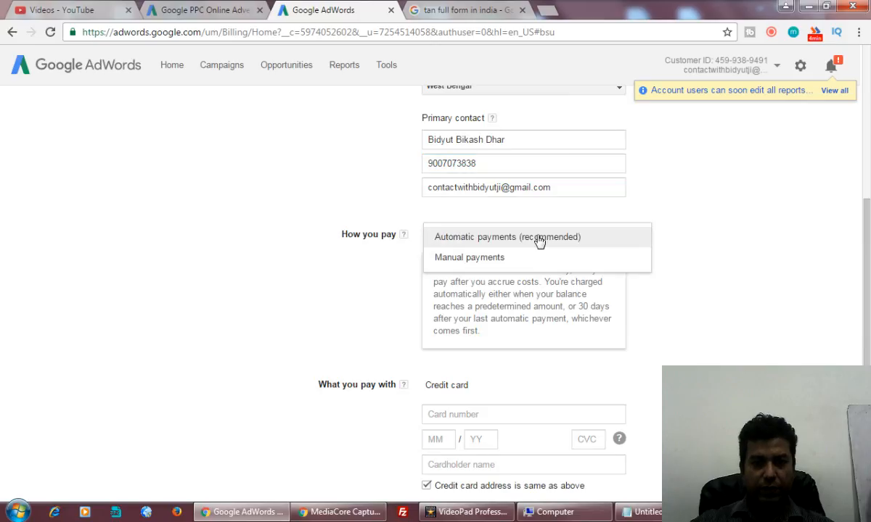
click(483, 258)
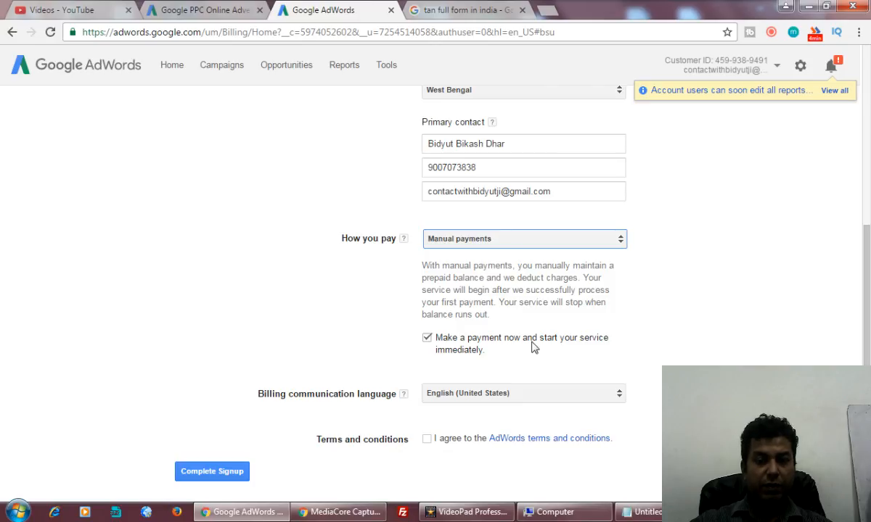
click(426, 337)
scroll(664, 317, down, 1)
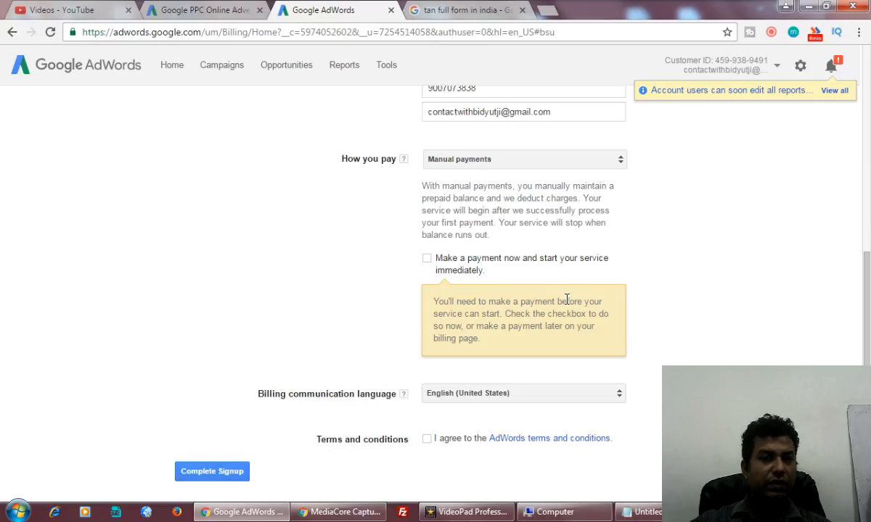
click(427, 440)
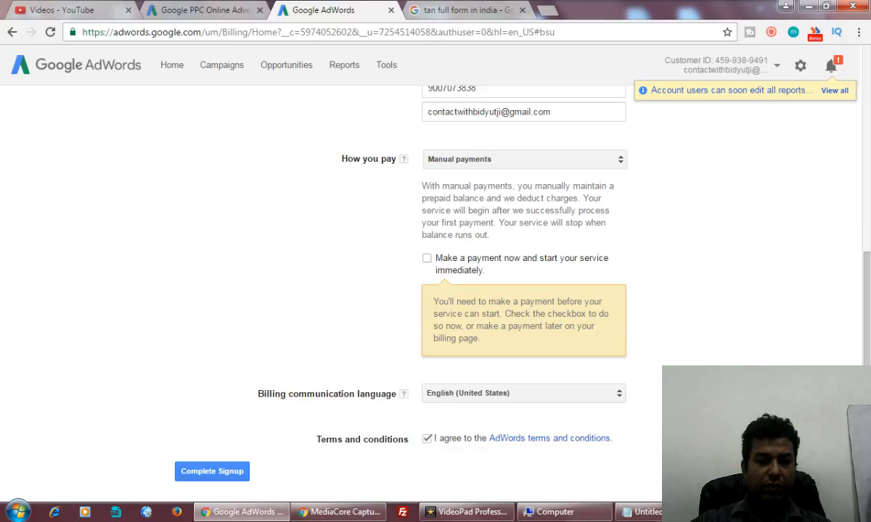
click(190, 473)
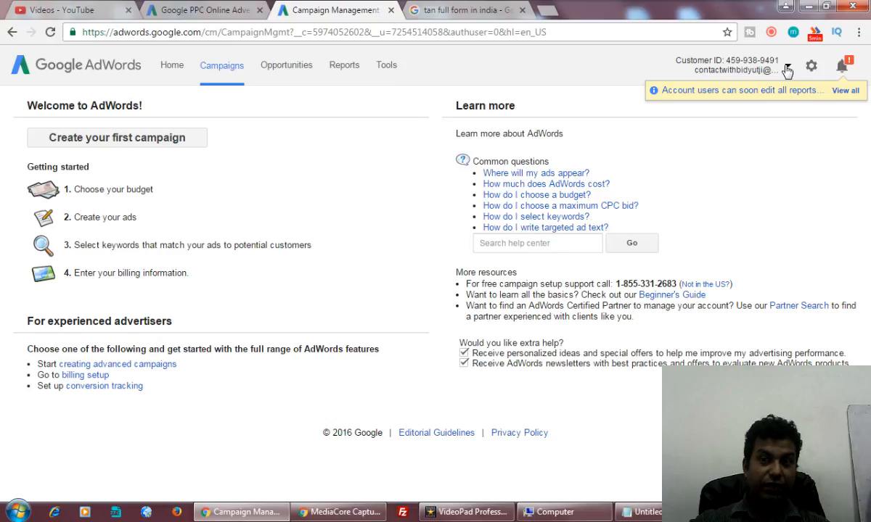
Go to Billing from the gear menu to view the transaction history.
click(811, 65)
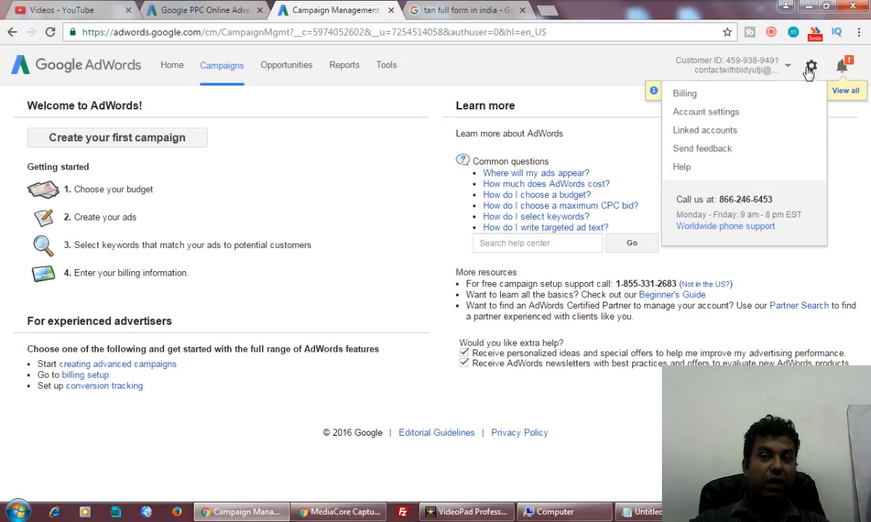
click(704, 97)
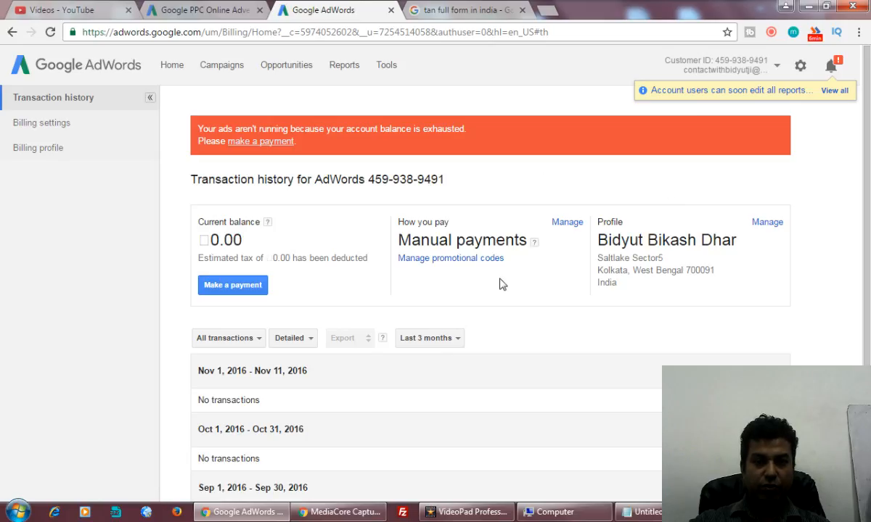
Copy the promotional code from Notepad, paste it into Add promotional code, and save.
click(450, 263)
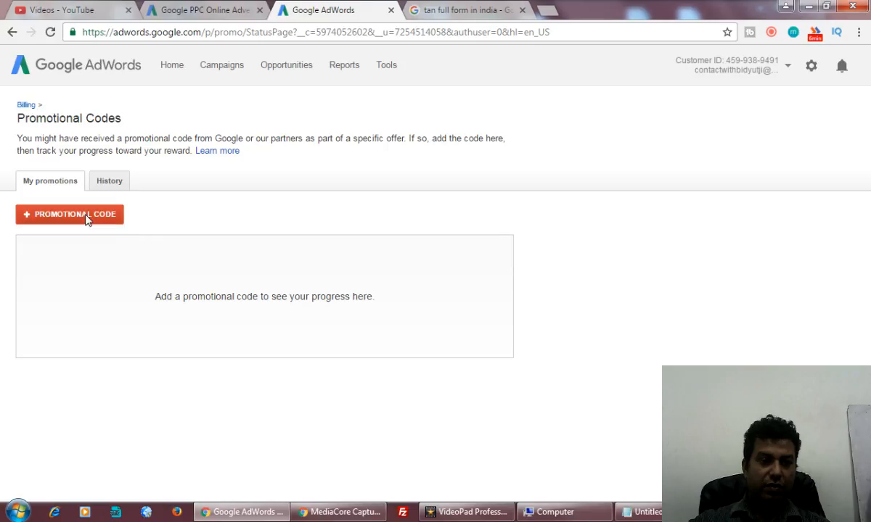
click(638, 513)
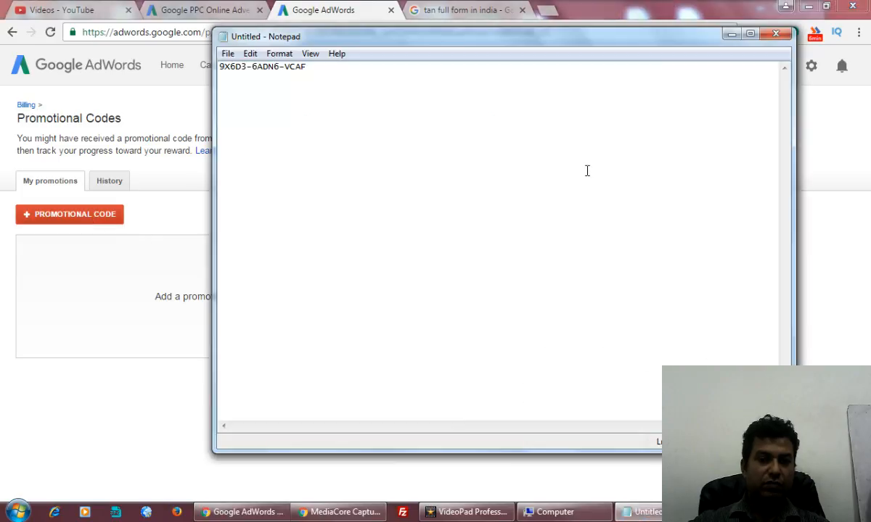
drag(310, 67, 192, 65)
key(ctrl+c)
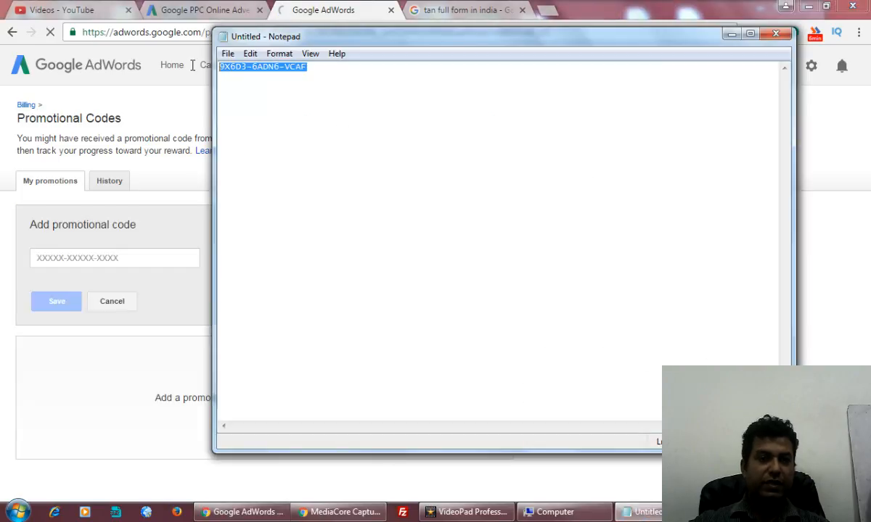
click(733, 33)
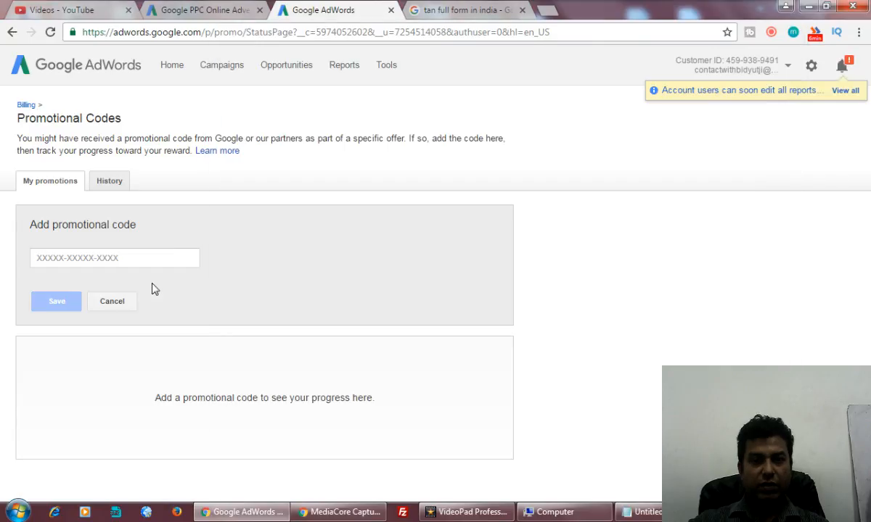
click(143, 260)
key(ctrl+v)
click(55, 300)
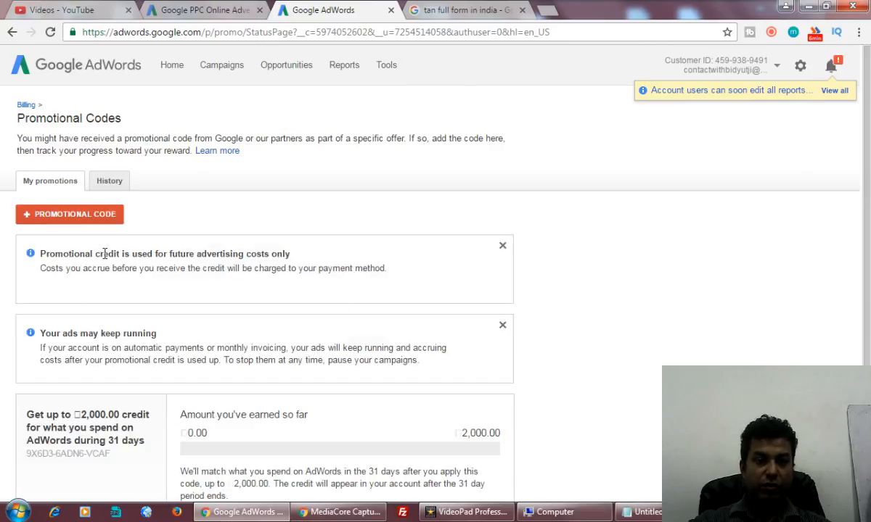
drag(104, 254, 291, 250)
scroll(356, 273, down, 2)
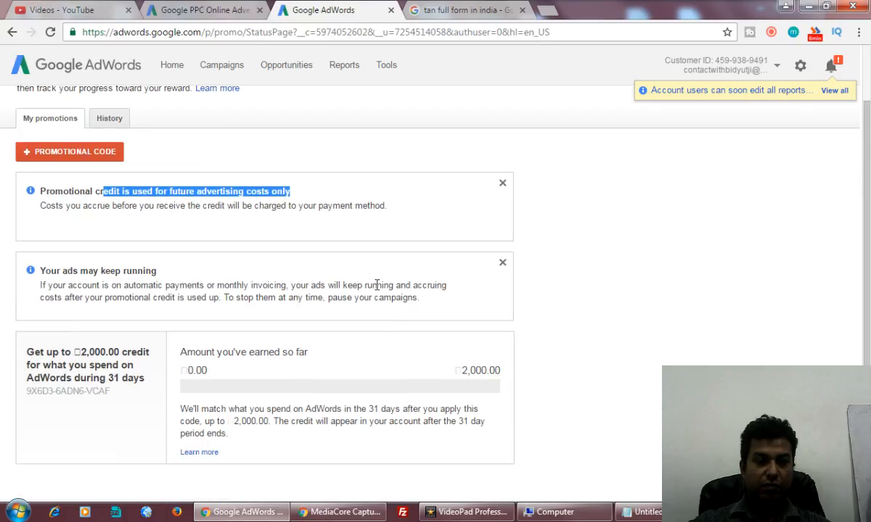
drag(194, 351, 309, 353)
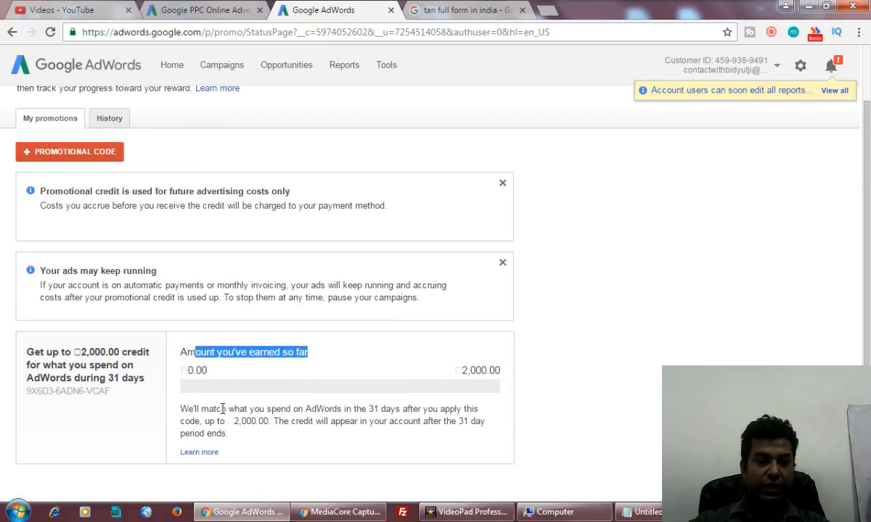
scroll(223, 408, up, 2)
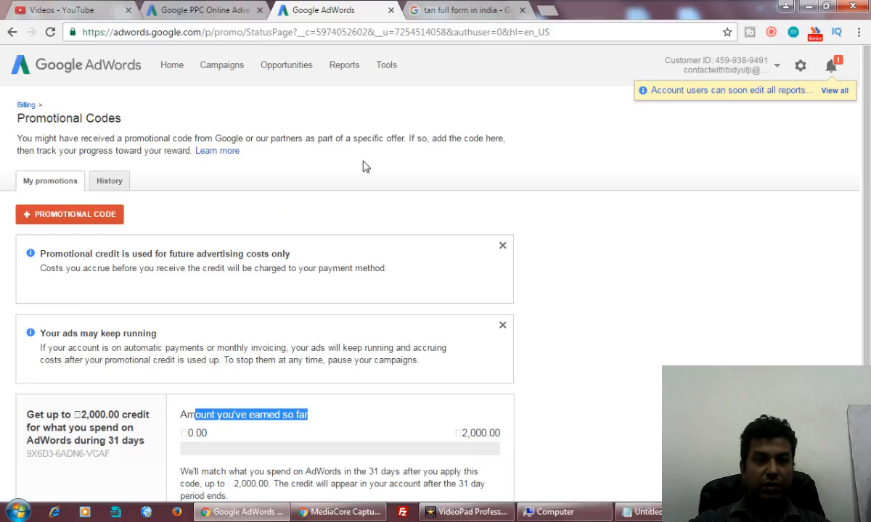
click(327, 207)
scroll(312, 221, down, 2)
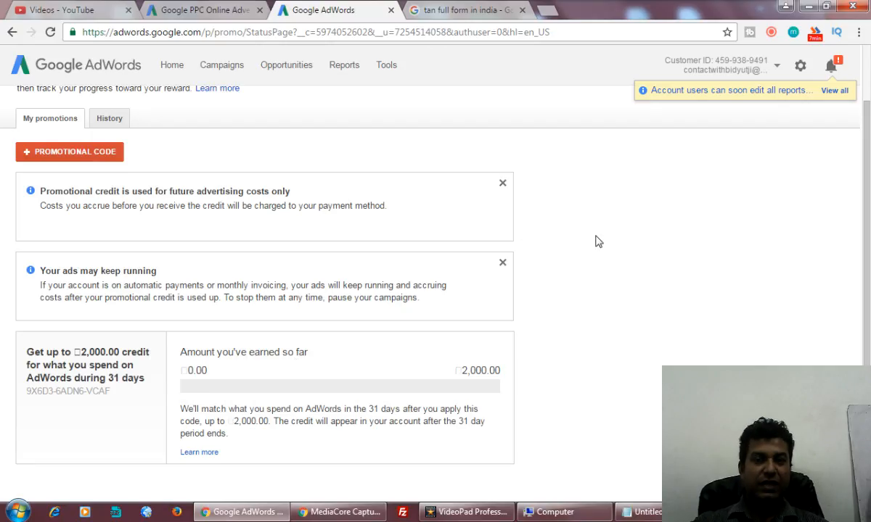
scroll(869, 227, up, 1)
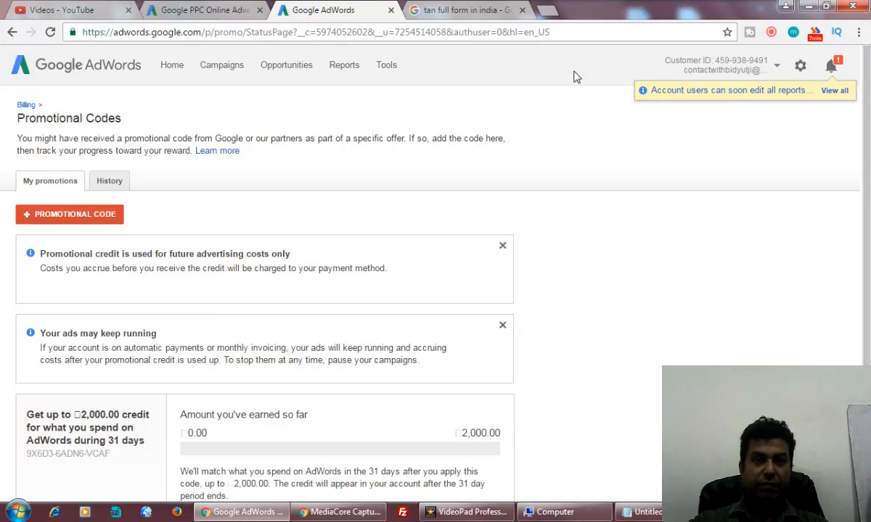
Start the first campaign from the Campaigns page to reach the Campaign #1 settings.
click(221, 69)
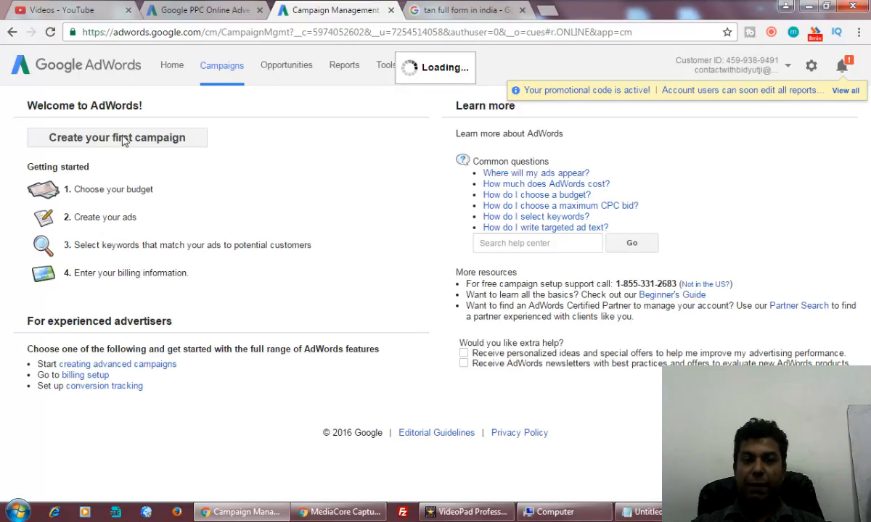
click(159, 144)
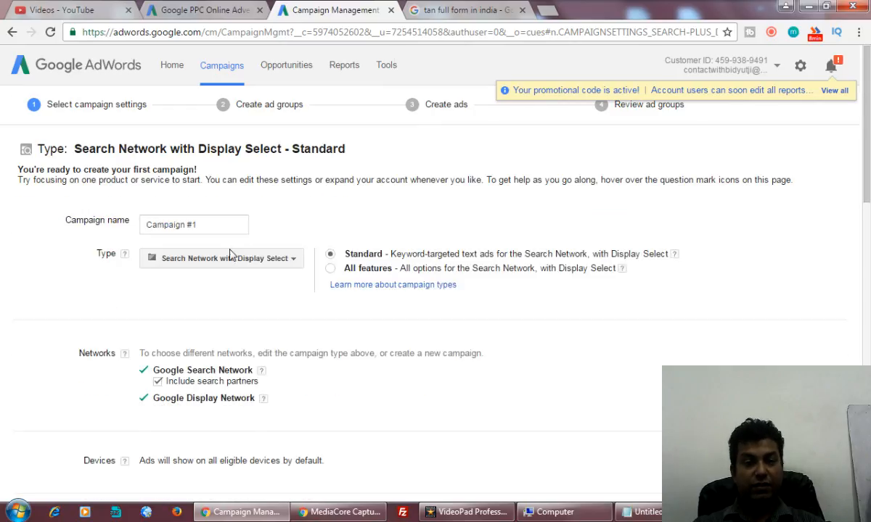
Review the campaign type options without changing them, then switch to the 'tan full form in india' Google results.
click(289, 261)
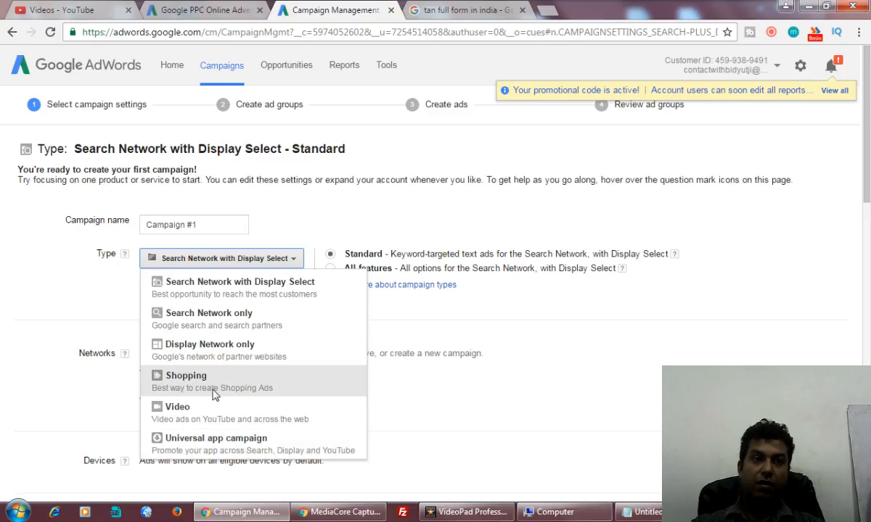
click(533, 293)
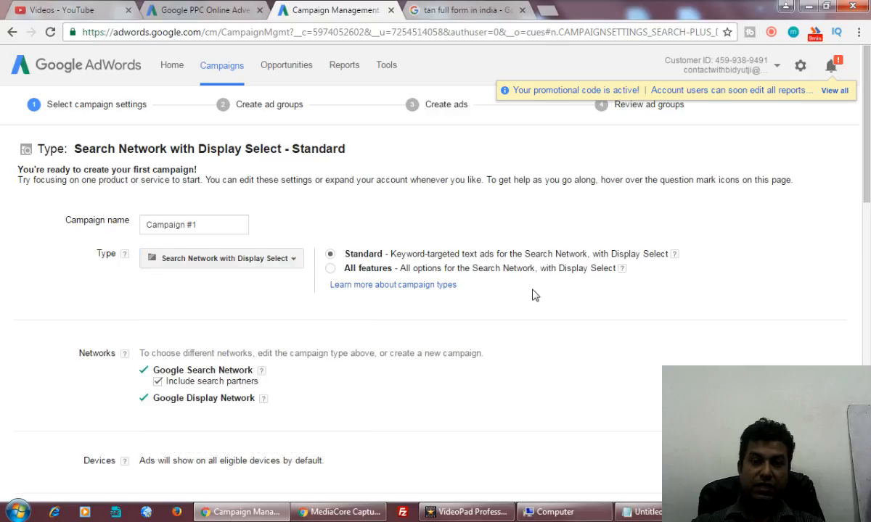
scroll(240, 388, down, 8)
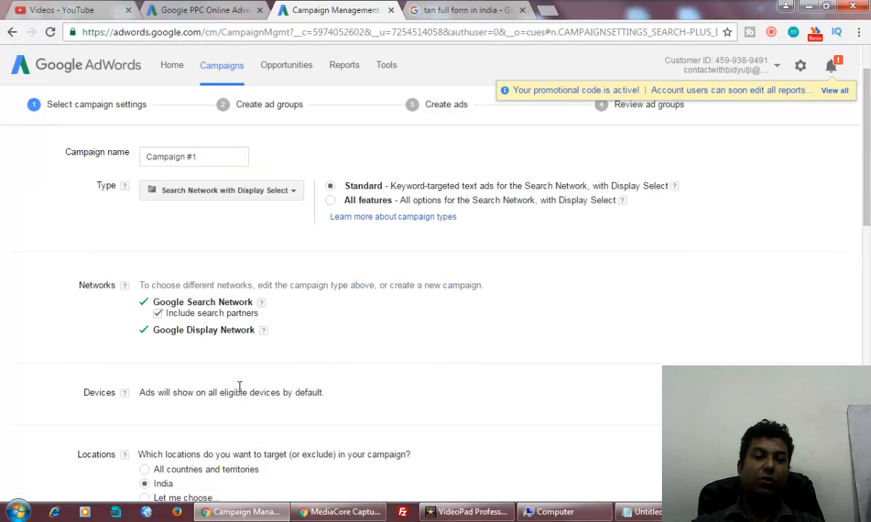
scroll(243, 247, down, 4)
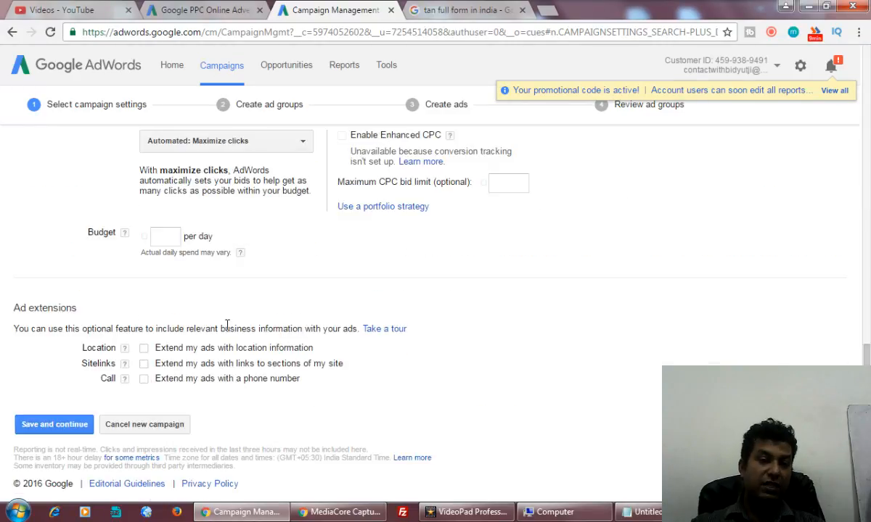
scroll(227, 334, up, 1)
scroll(227, 343, up, 10)
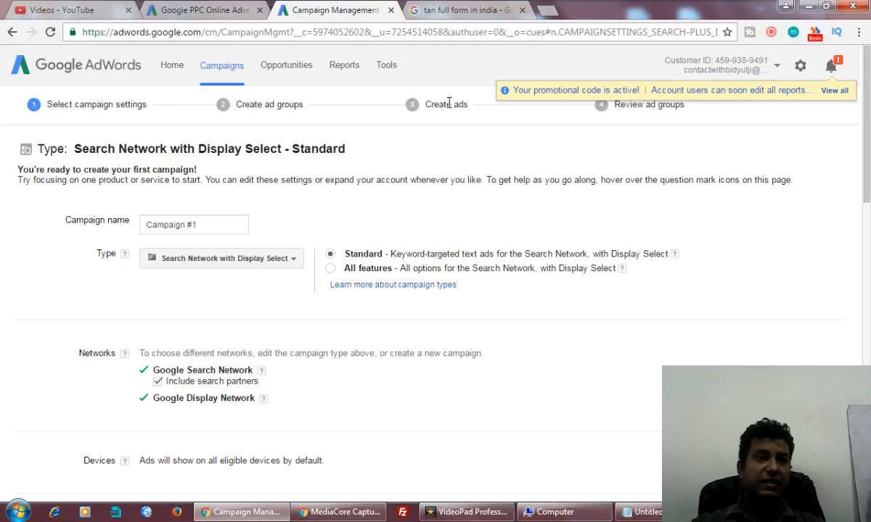
scroll(261, 239, down, 1)
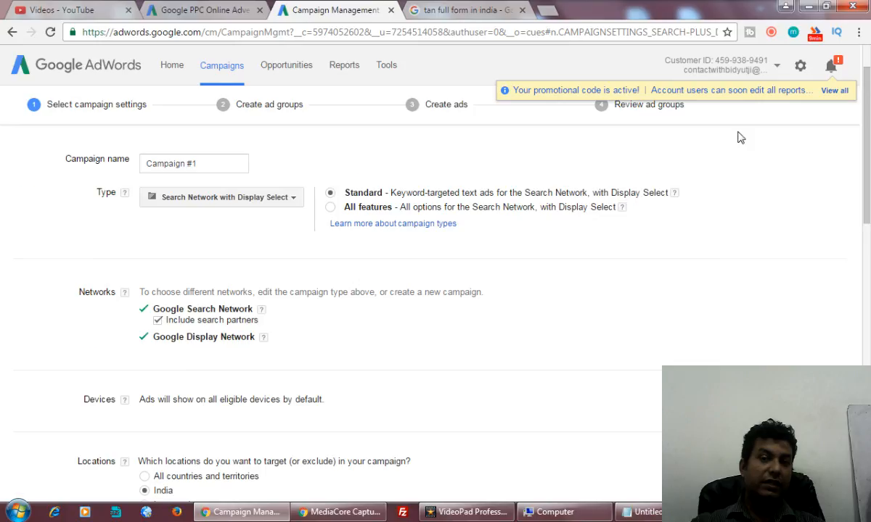
scroll(740, 138, up, 1)
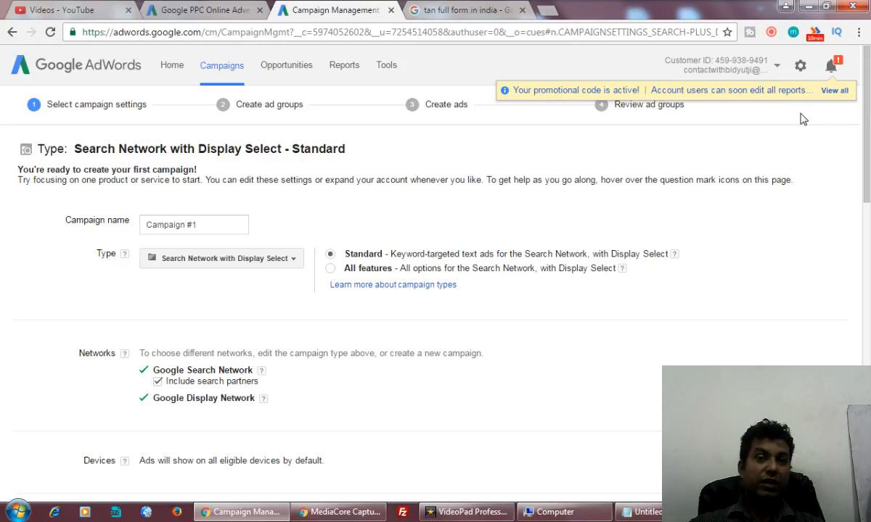
click(464, 10)
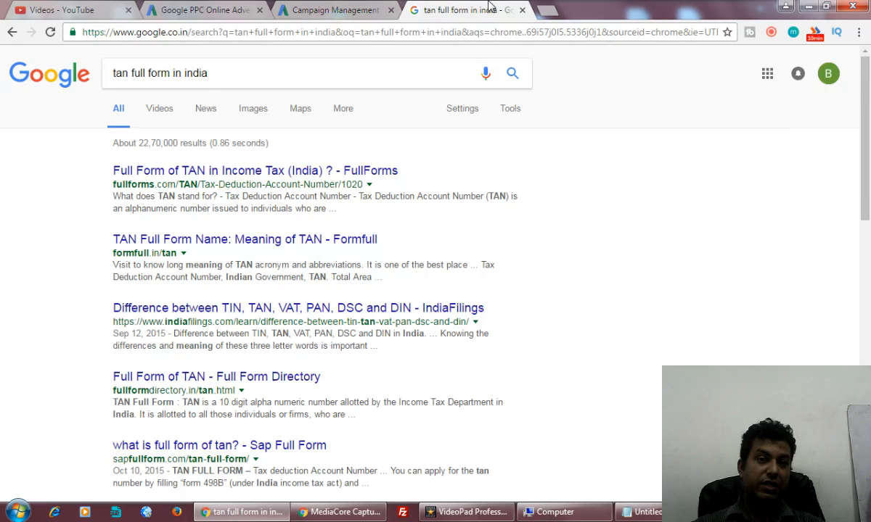
Replace the old query and search Google for 'content writing training in kolkata'.
click(253, 69)
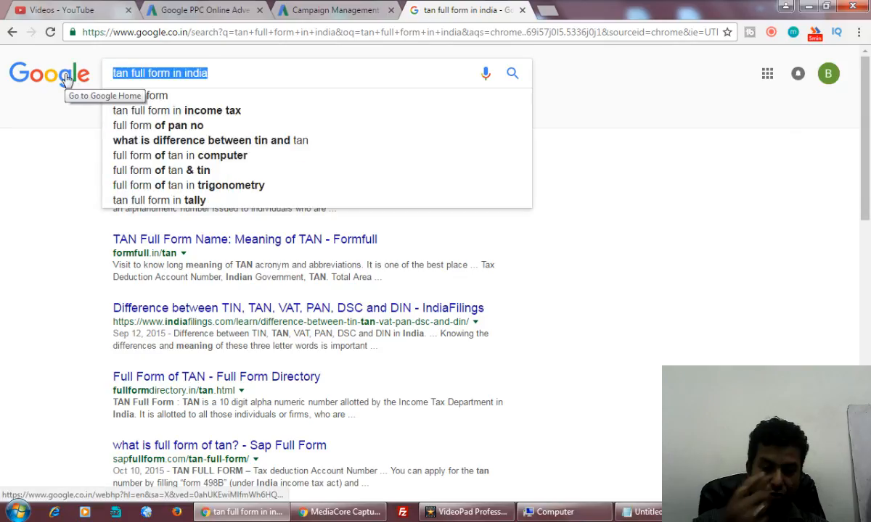
text(contentw ritin)
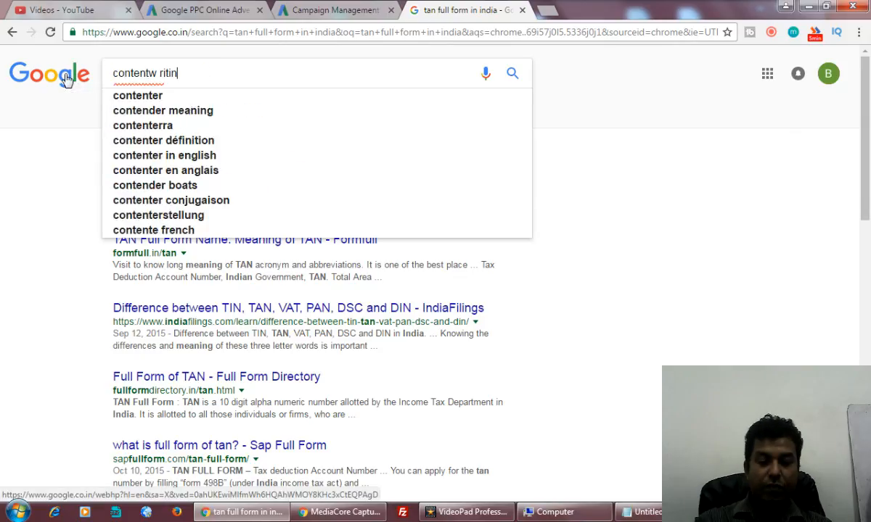
text(g training)
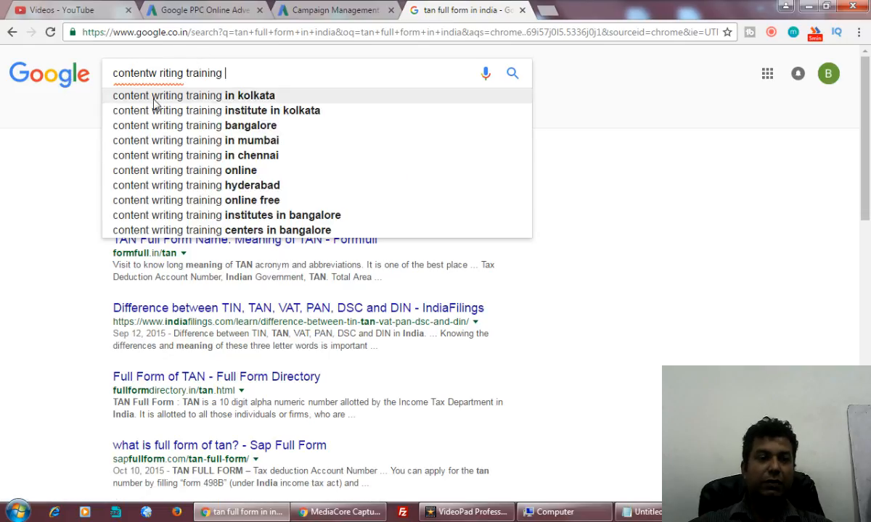
click(155, 105)
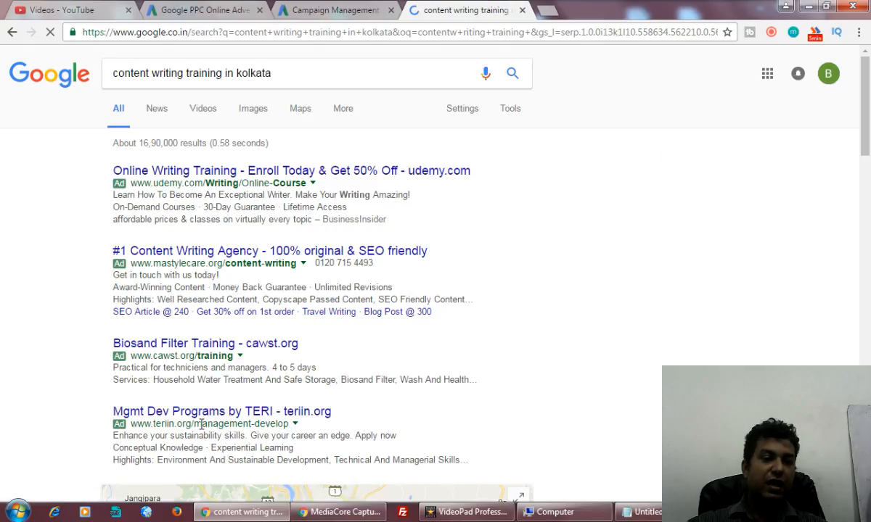
scroll(202, 424, down, 4)
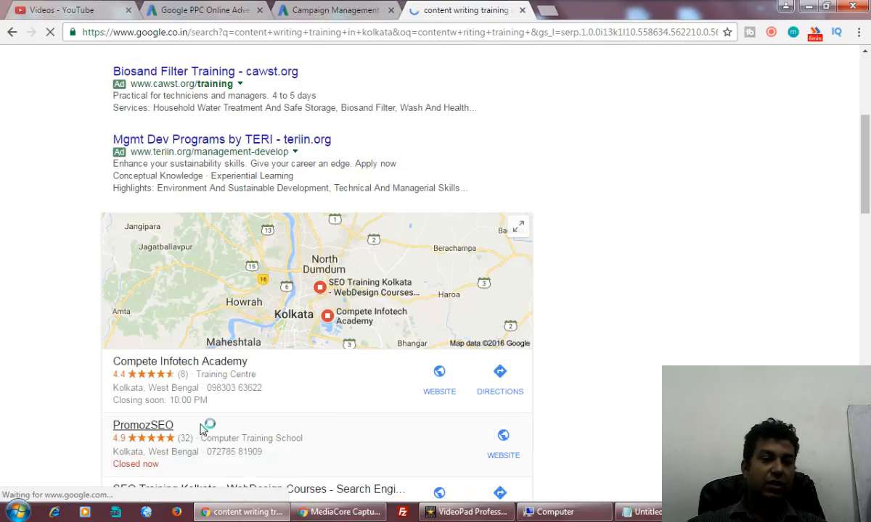
scroll(202, 420, down, 4)
scroll(200, 417, down, 1)
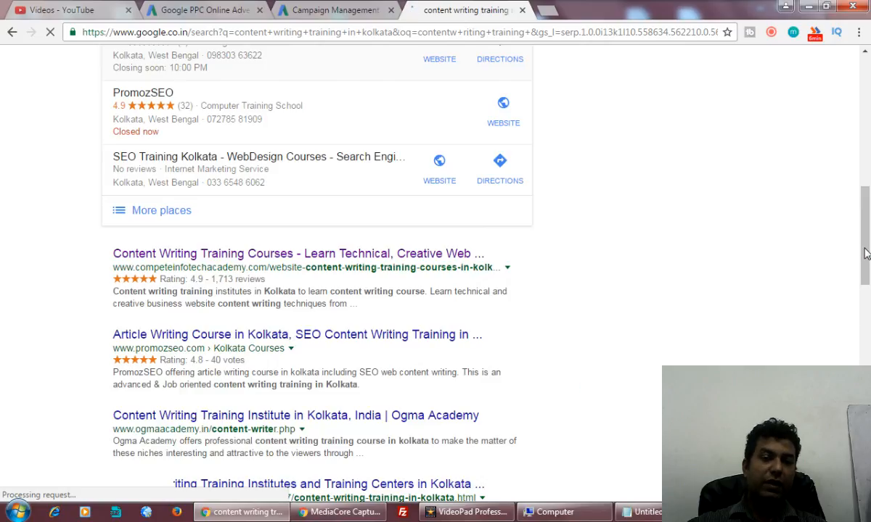
scroll(866, 253, down, 5)
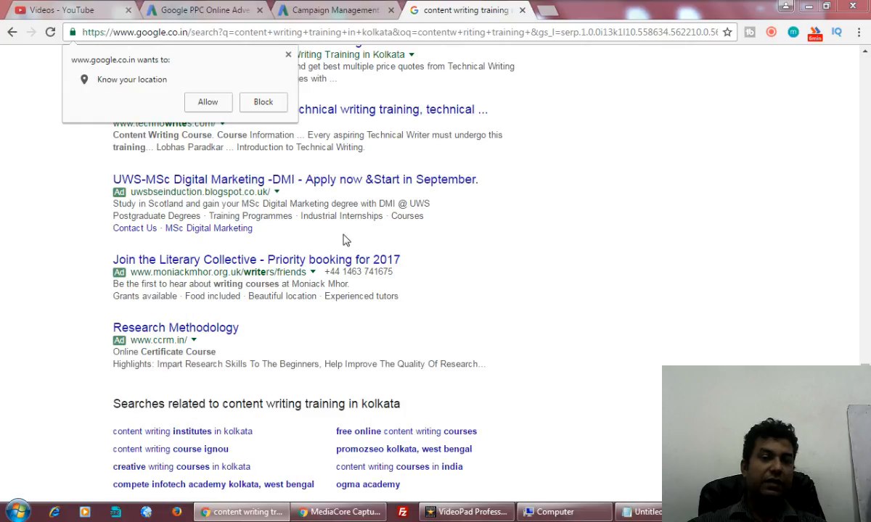
click(288, 54)
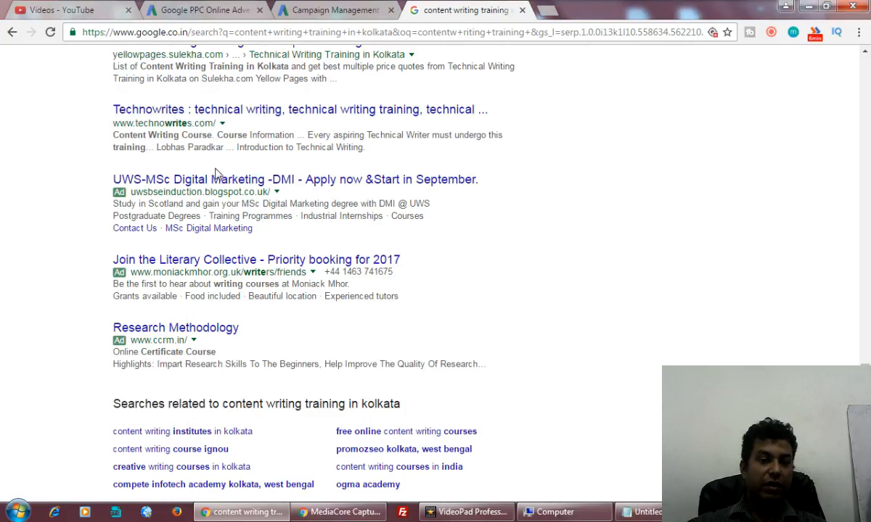
drag(867, 381, 869, 70)
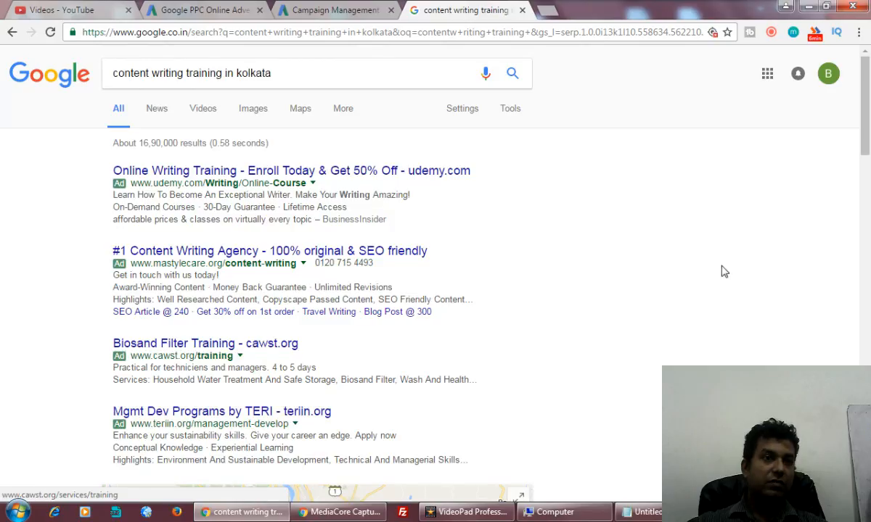
scroll(725, 312, down, 7)
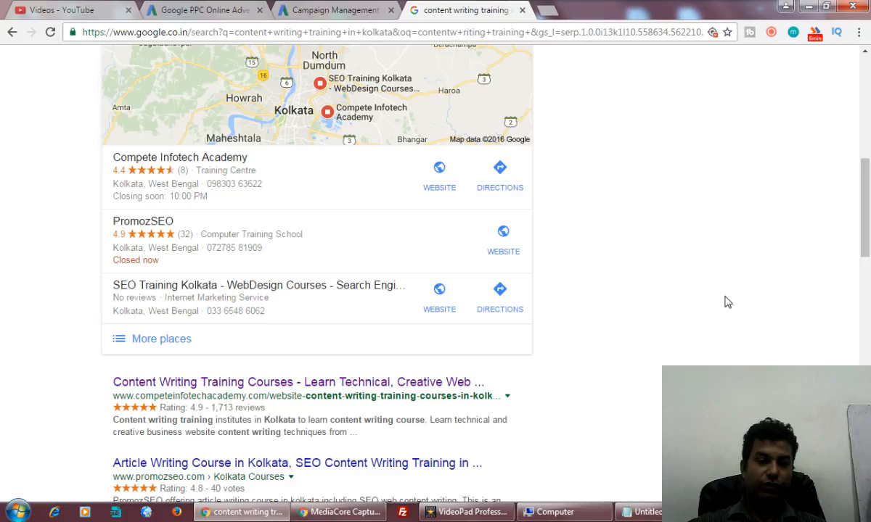
scroll(728, 302, up, 1)
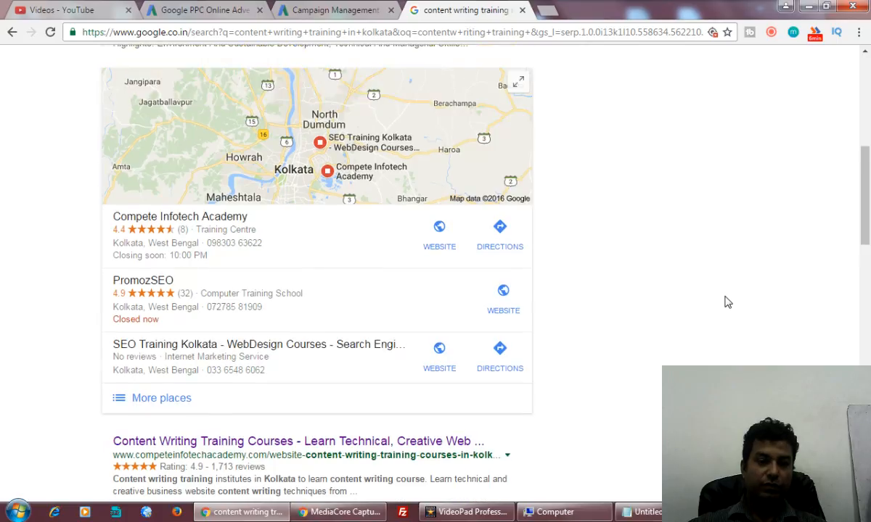
scroll(728, 302, down, 5)
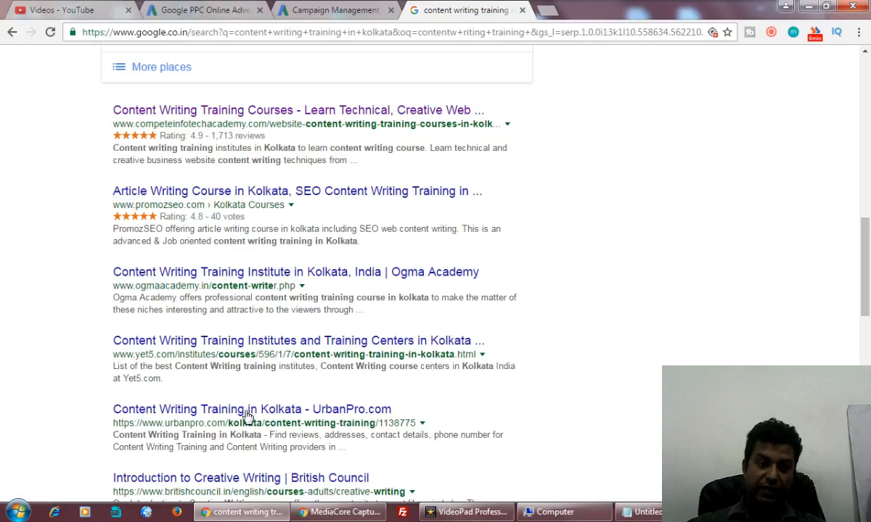
scroll(247, 312, up, 5)
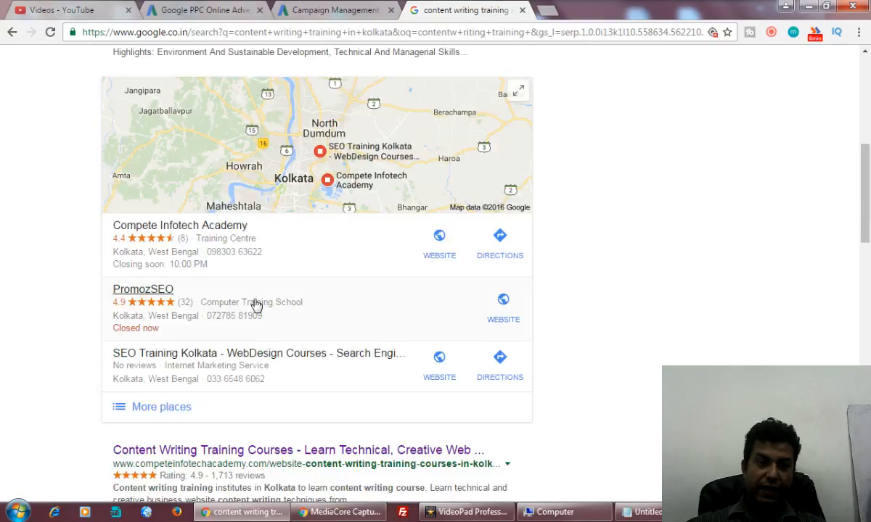
scroll(256, 306, up, 5)
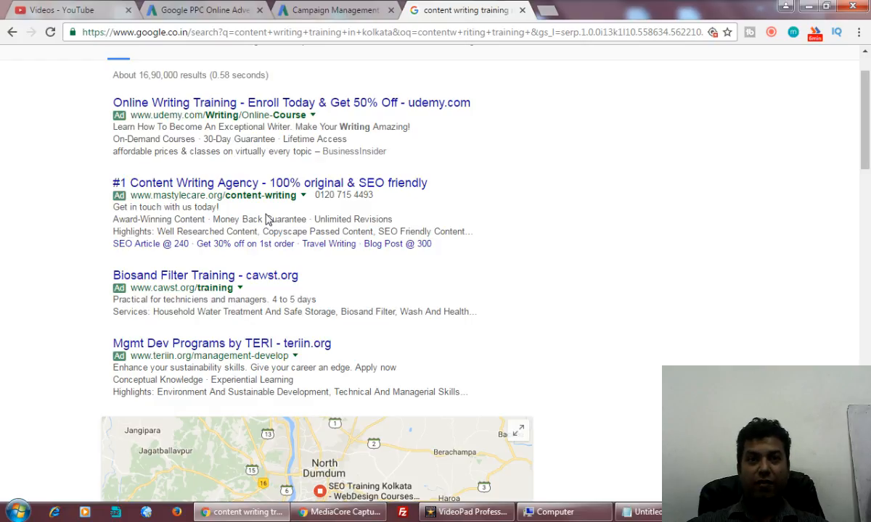
scroll(248, 111, up, 2)
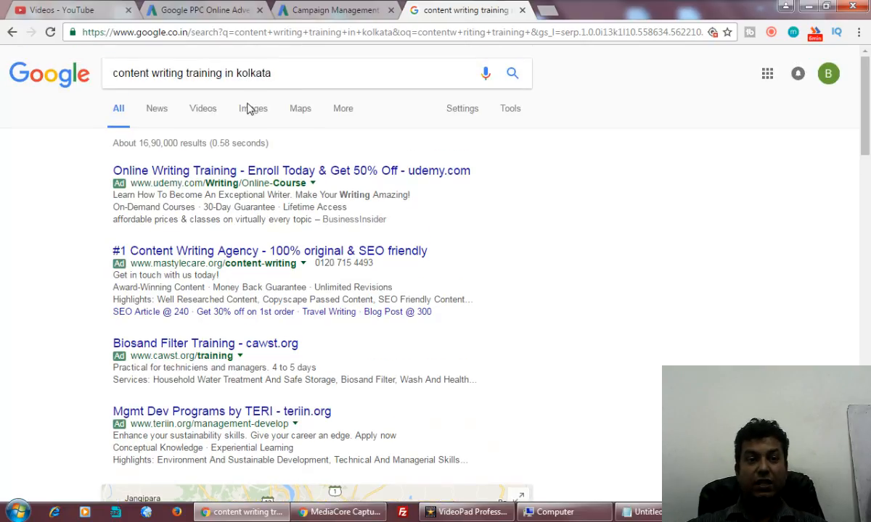
Replace the query with 'hotel in kolkata' and run the search.
drag(302, 78, 107, 54)
text(ho)
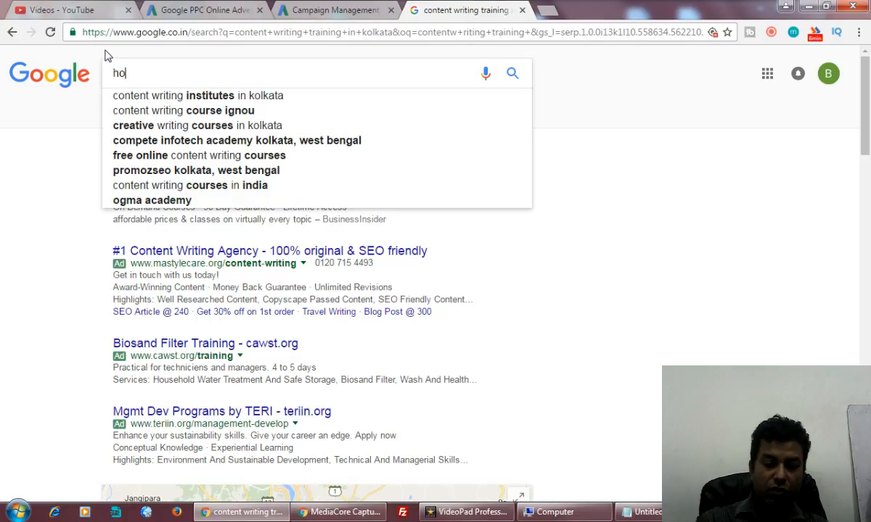
text(tel in kolkata)
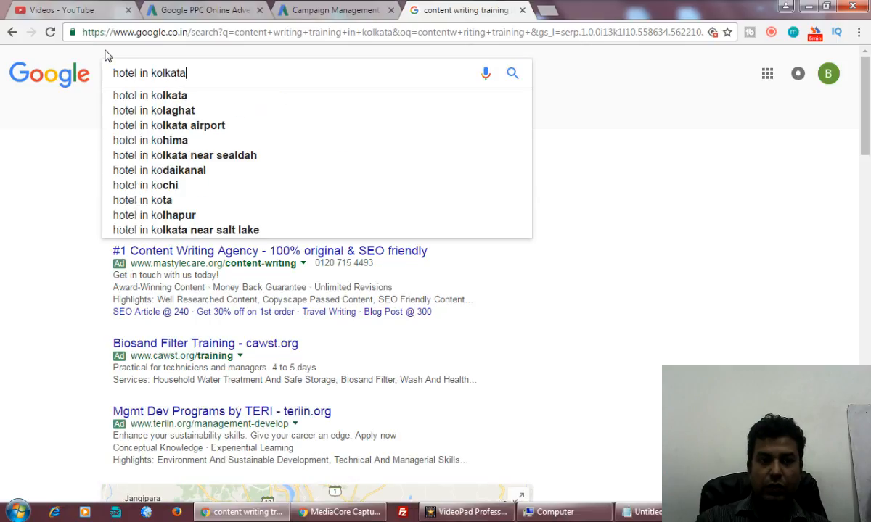
key(Return)
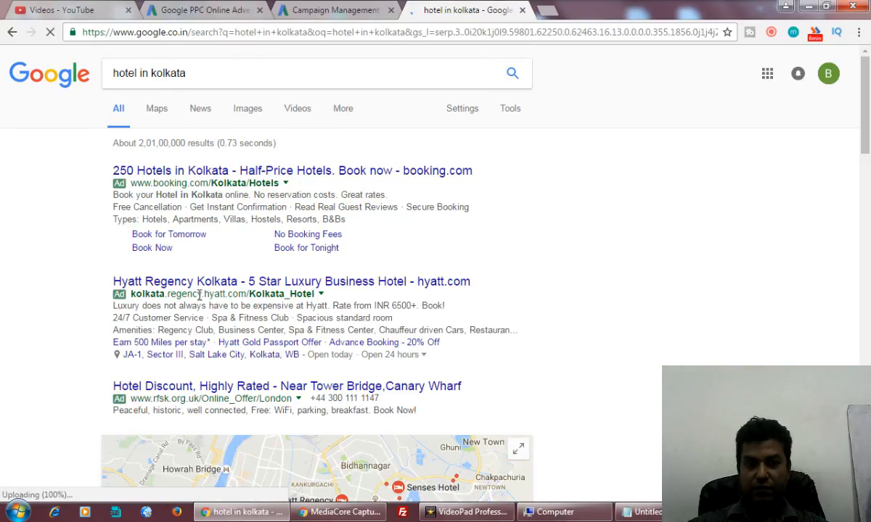
Highlight part of the Hyatt ad's web address and scroll through the hotel ads.
drag(196, 294, 317, 294)
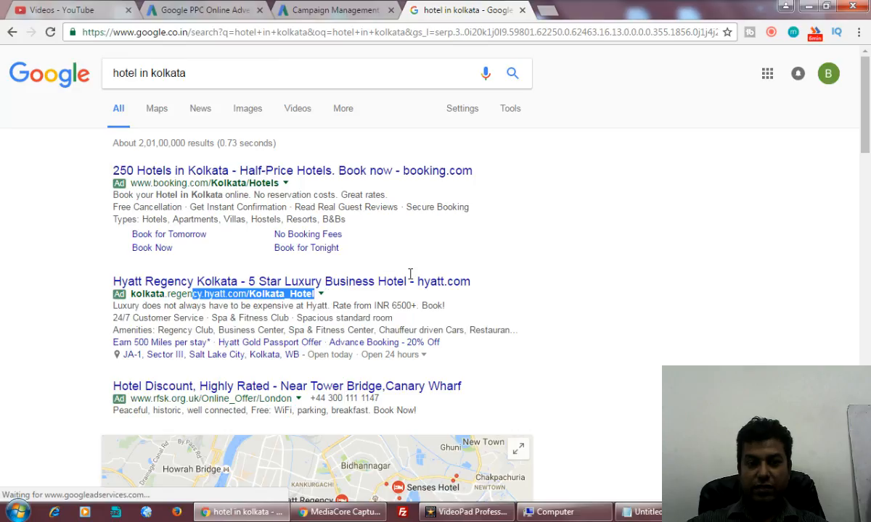
click(377, 305)
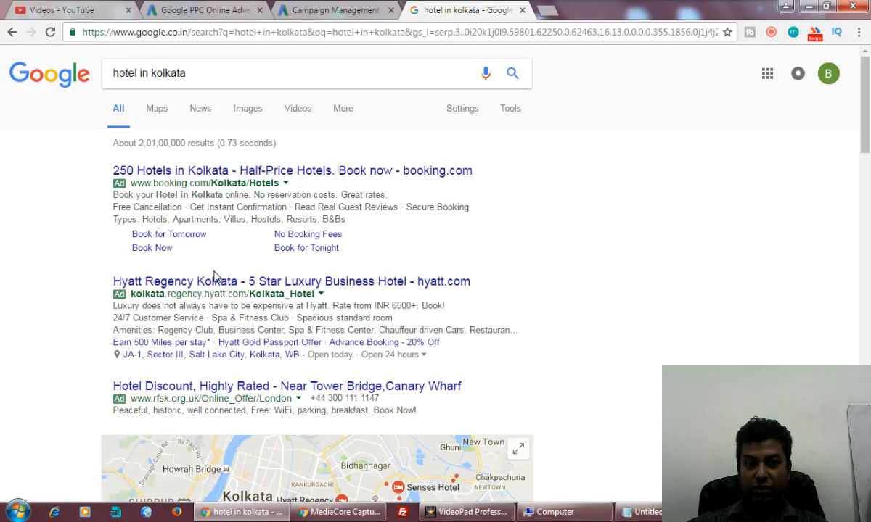
scroll(210, 268, down, 1)
scroll(222, 269, down, 1)
scroll(226, 217, up, 2)
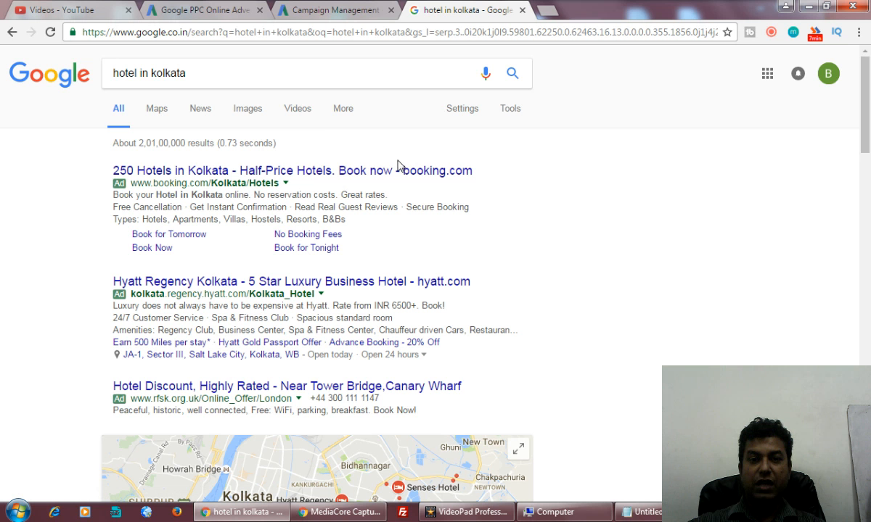
scroll(381, 375, down, 4)
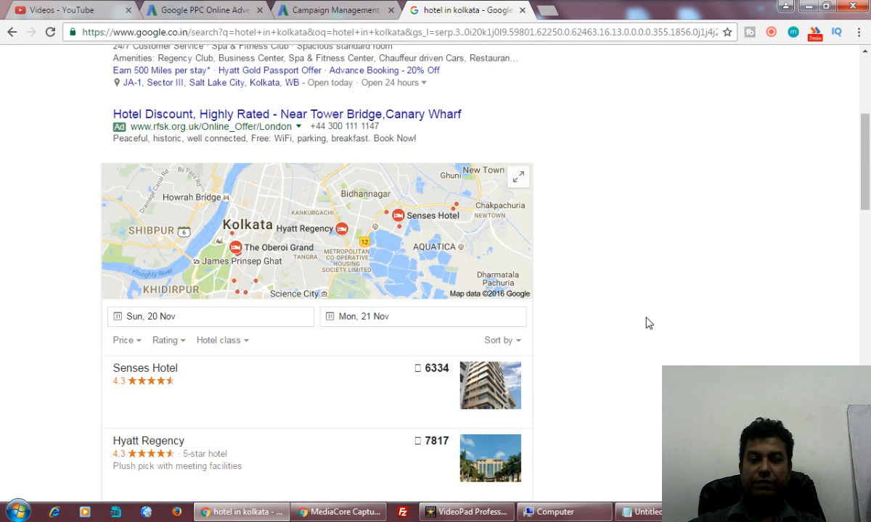
scroll(648, 323, down, 10)
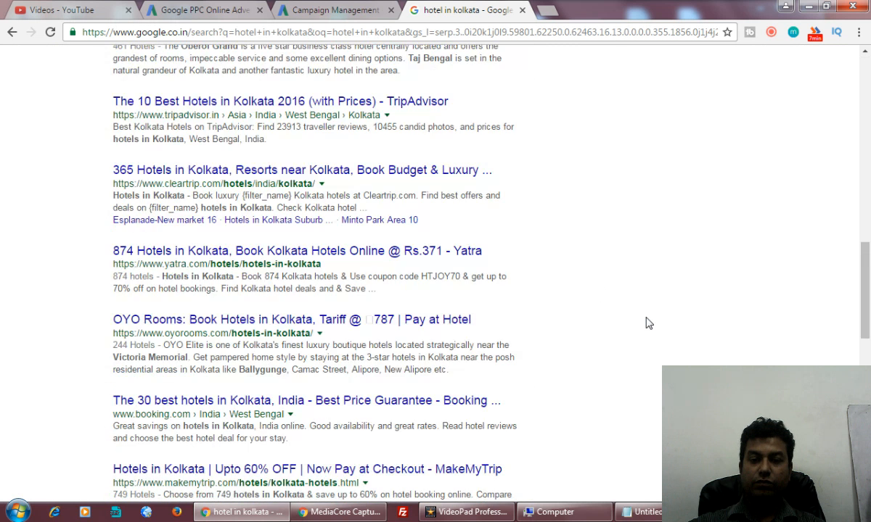
scroll(648, 323, down, 4)
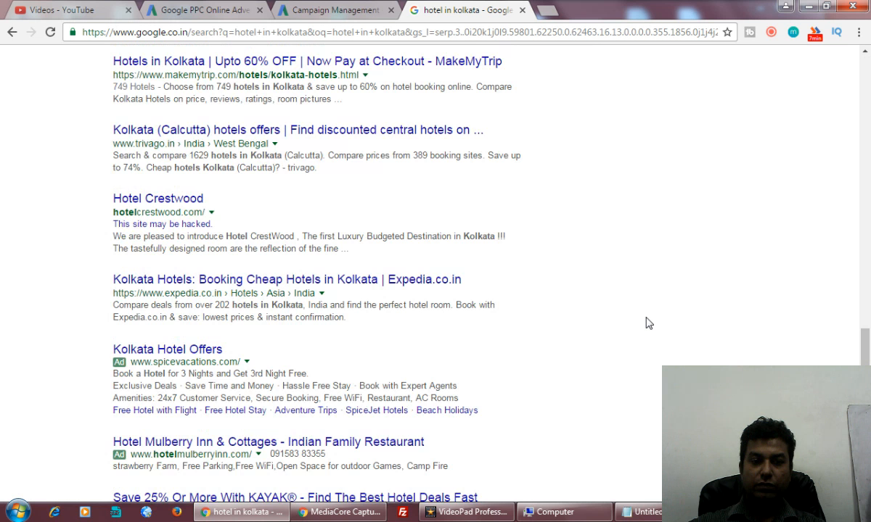
scroll(648, 323, down, 3)
scroll(646, 320, up, 15)
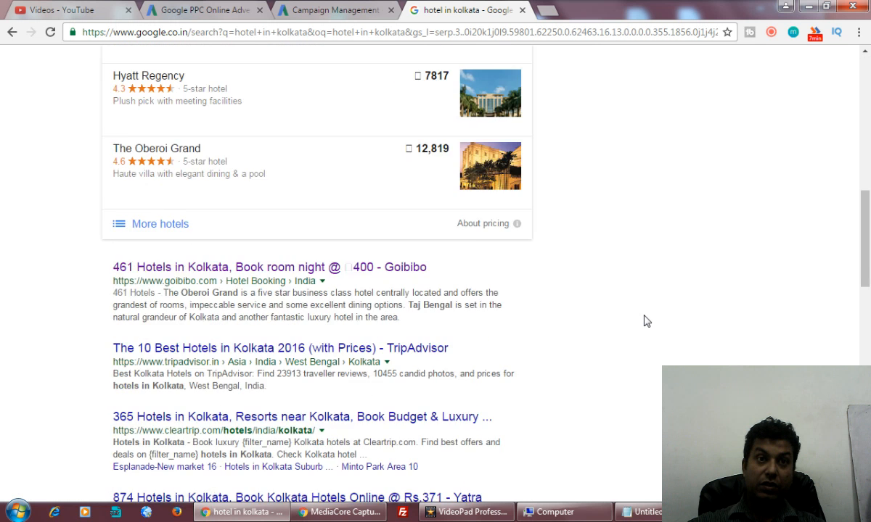
scroll(647, 321, up, 3)
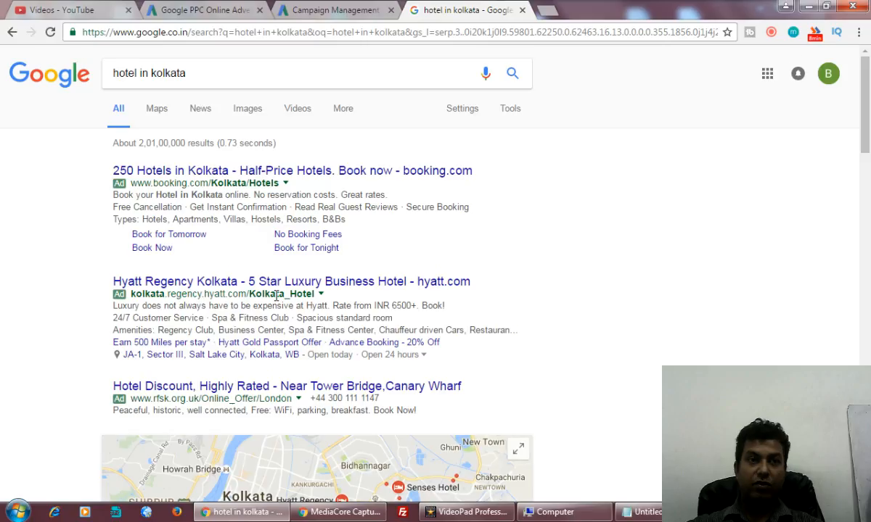
Add 'cheap' before 'hotel' in the query and search 'cheap hotel in kolkata'.
scroll(277, 296, down, 3)
scroll(227, 226, up, 3)
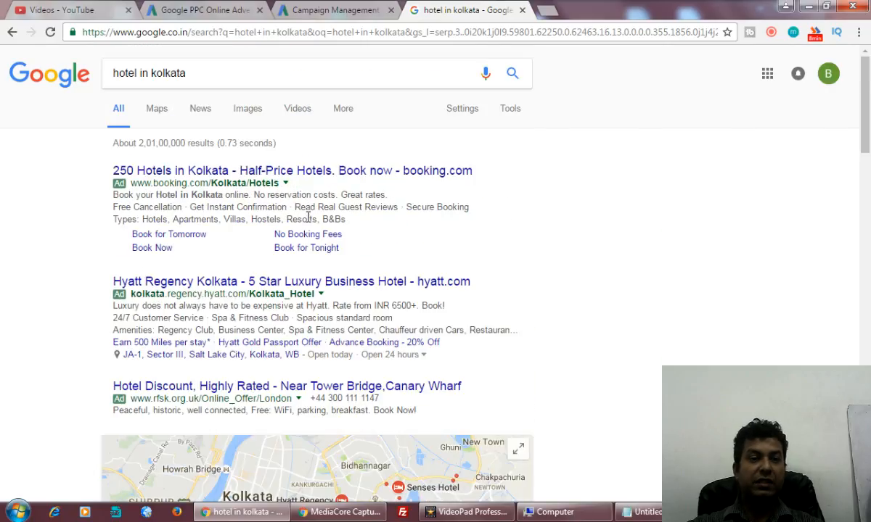
click(114, 78)
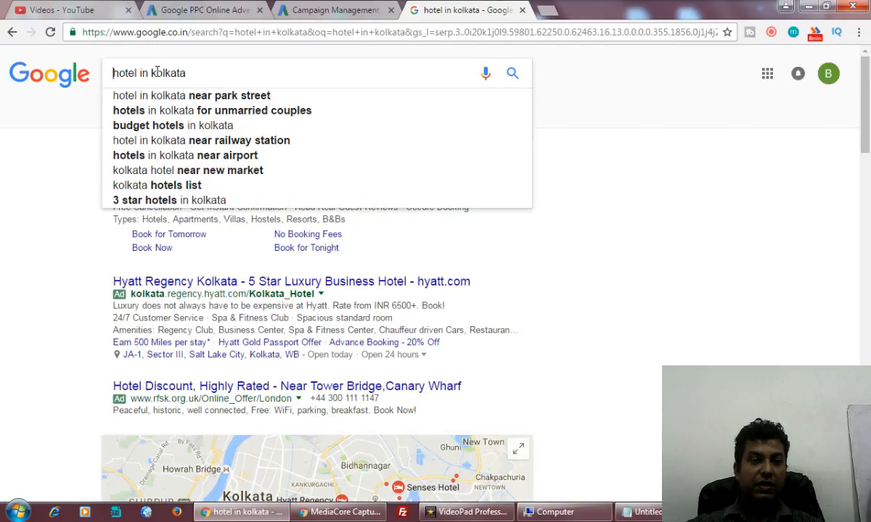
text(che)
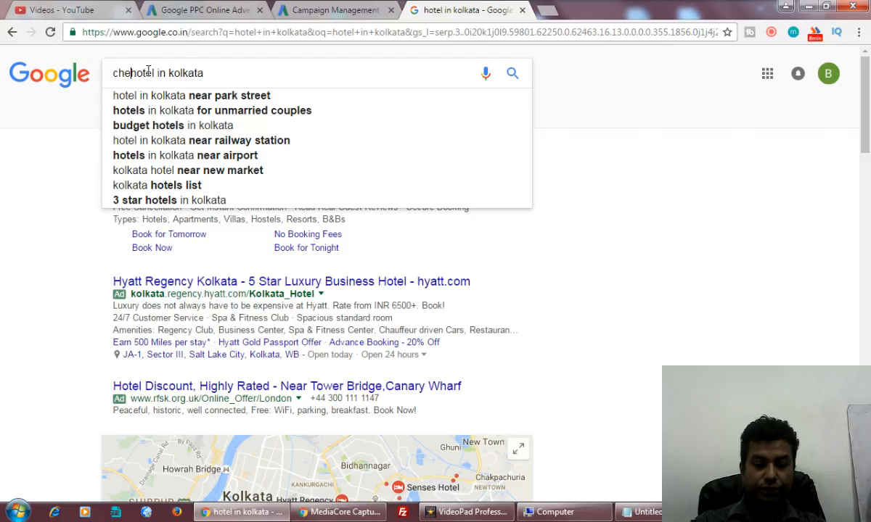
text(cp)
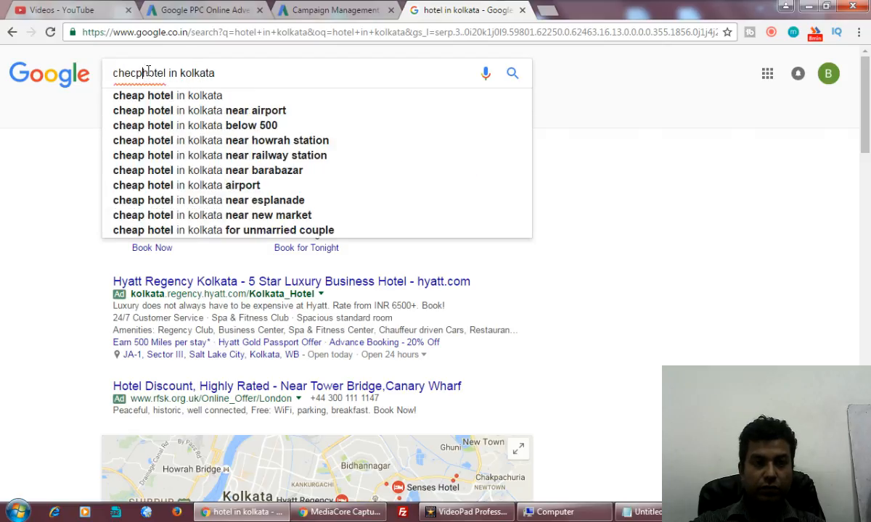
key(BackSpace)
key(BackSpace)
text(a)
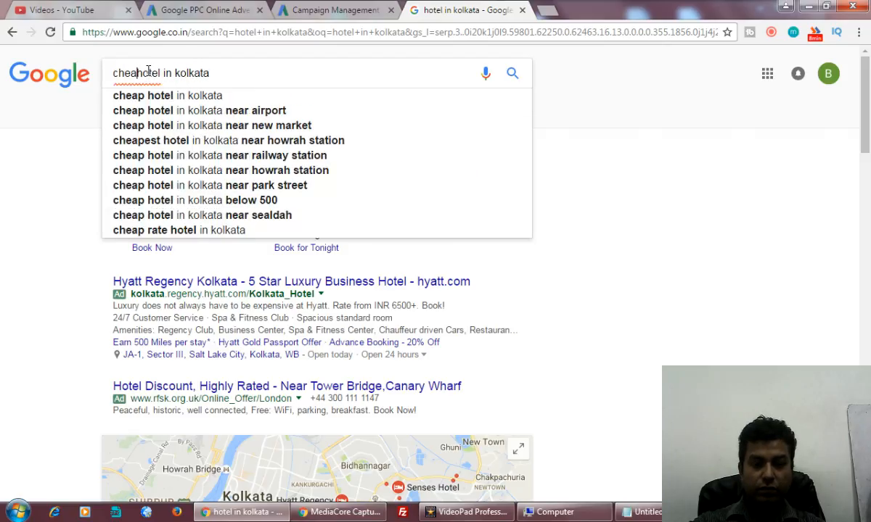
text(p)
key(Return)
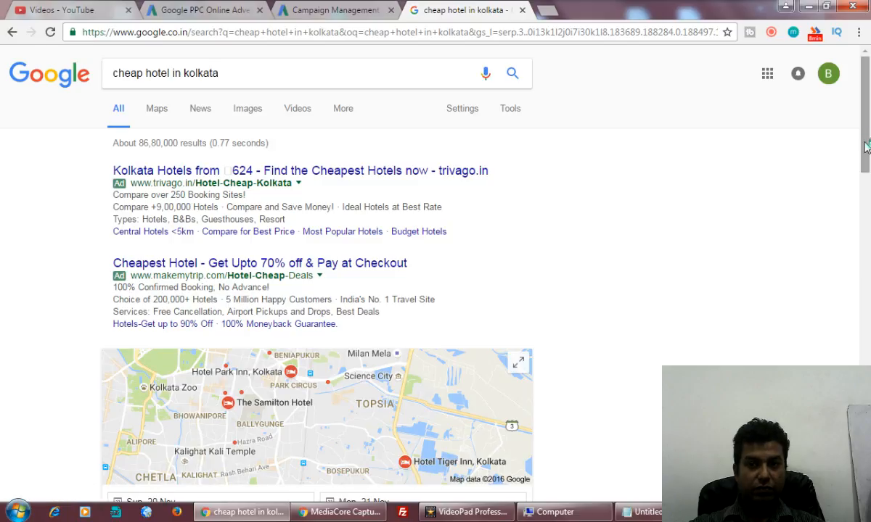
Scroll the cheap-hotel results, then replace 'cheap' with 'budget' in the query.
scroll(865, 149, down, 5)
drag(866, 209, 866, 68)
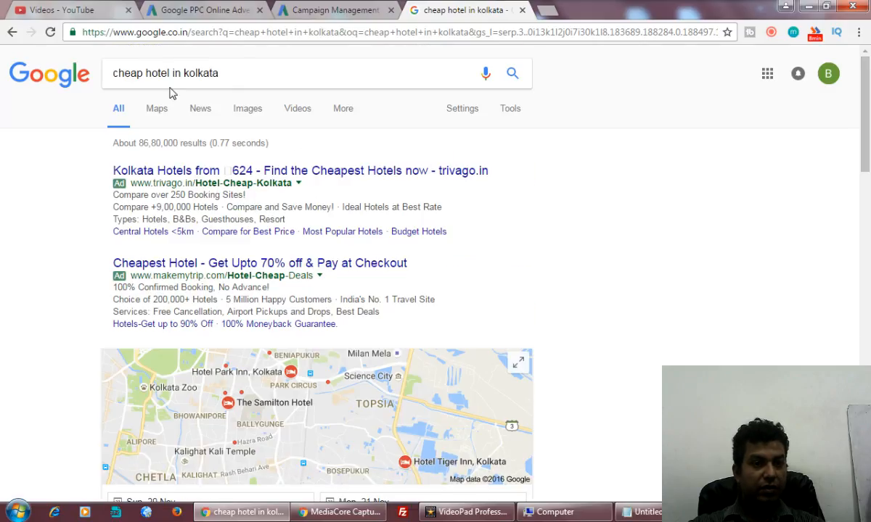
drag(145, 72, 112, 74)
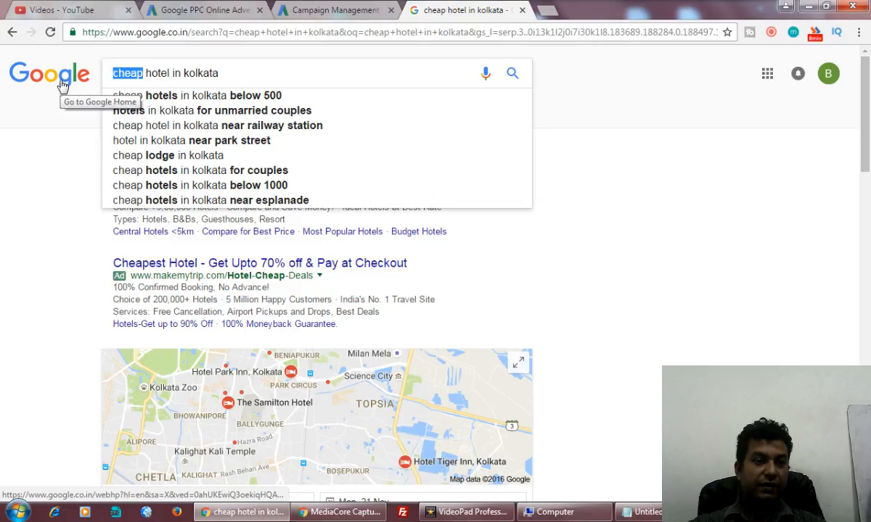
text(budget)
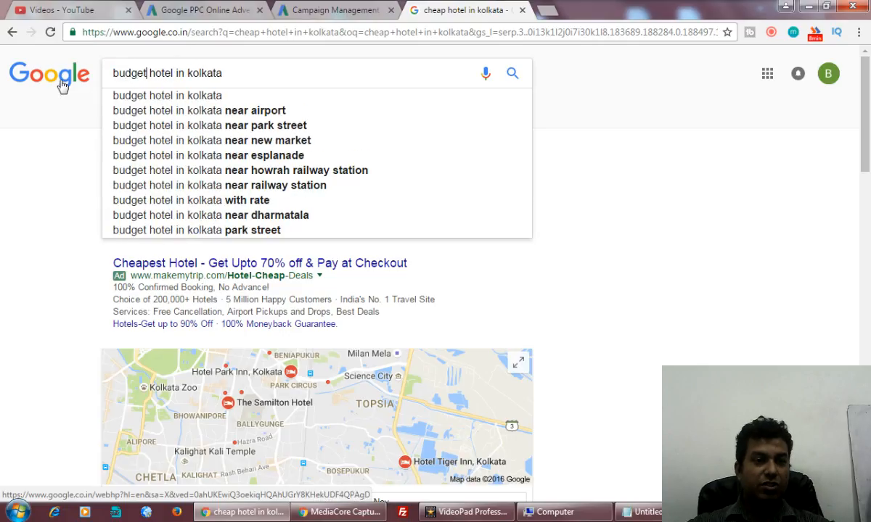
Run the 'budget hotel in kolkata' search and scroll through the first results page.
click(215, 95)
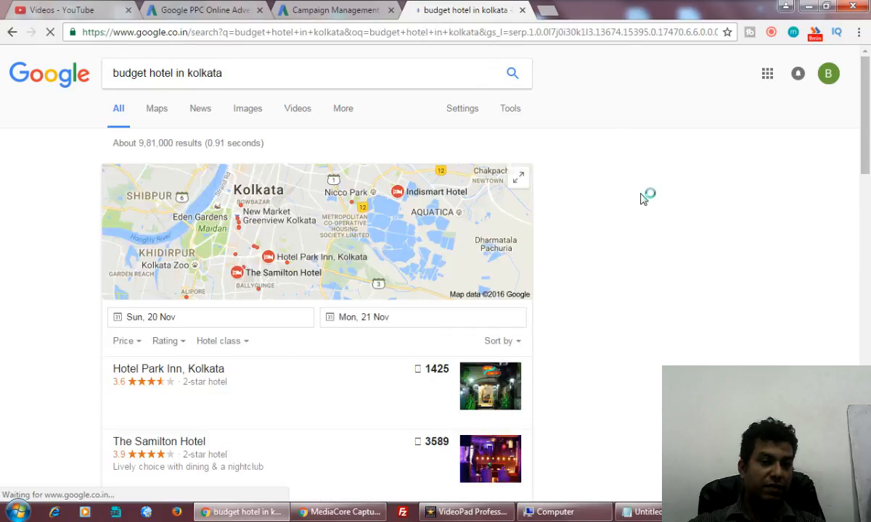
scroll(641, 198, down, 5)
scroll(641, 198, down, 9)
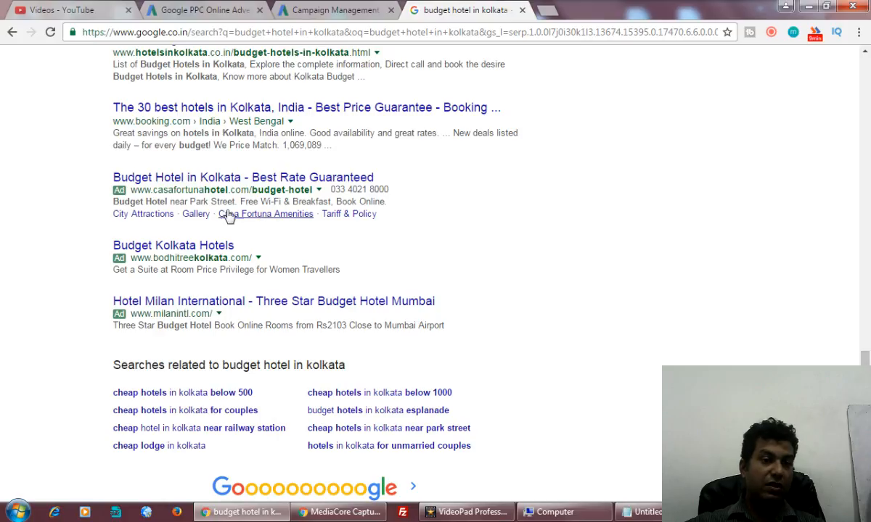
scroll(208, 232, down, 2)
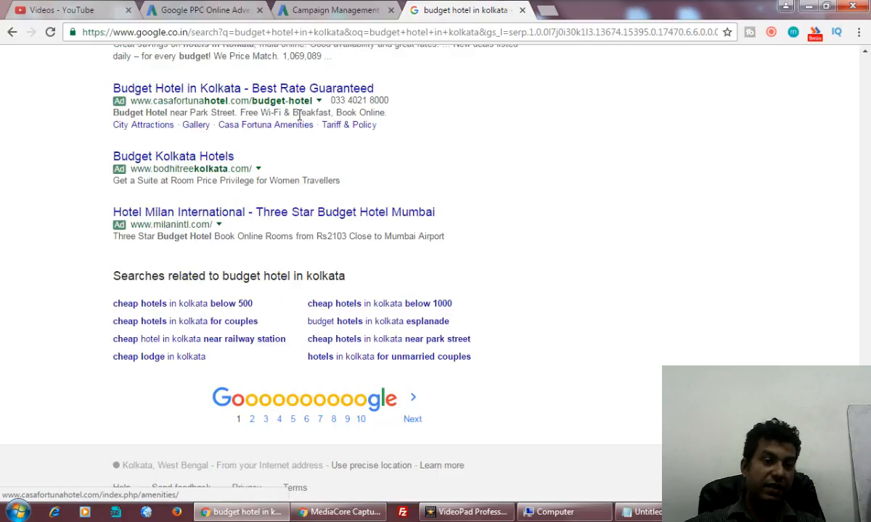
Browse result pages 2 and 3 to check where the ads appear.
click(252, 423)
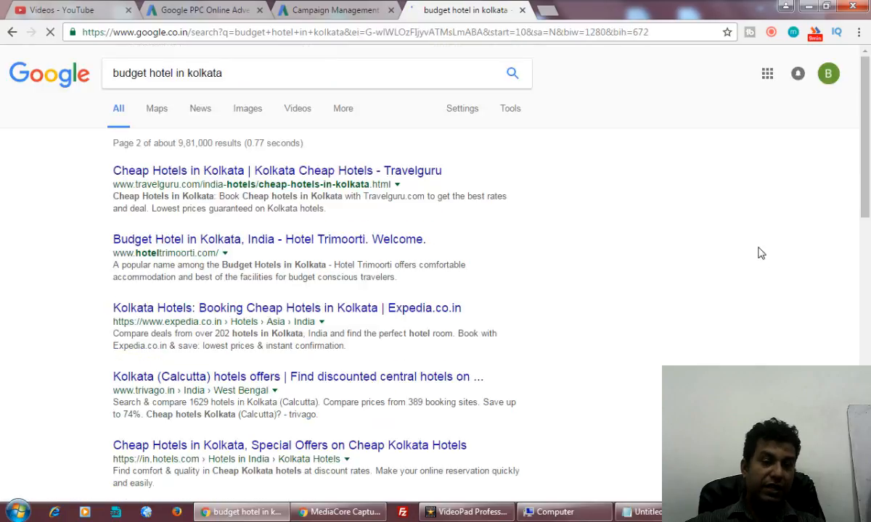
scroll(760, 253, down, 7)
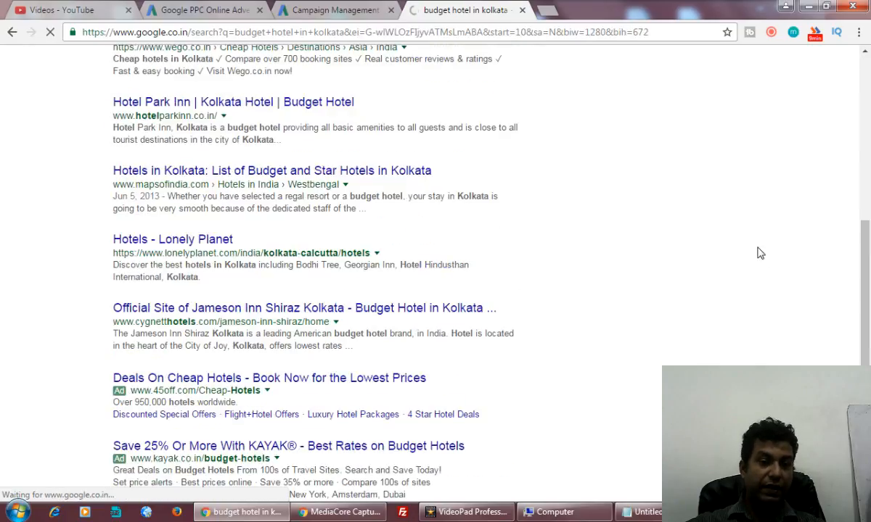
scroll(760, 253, down, 3)
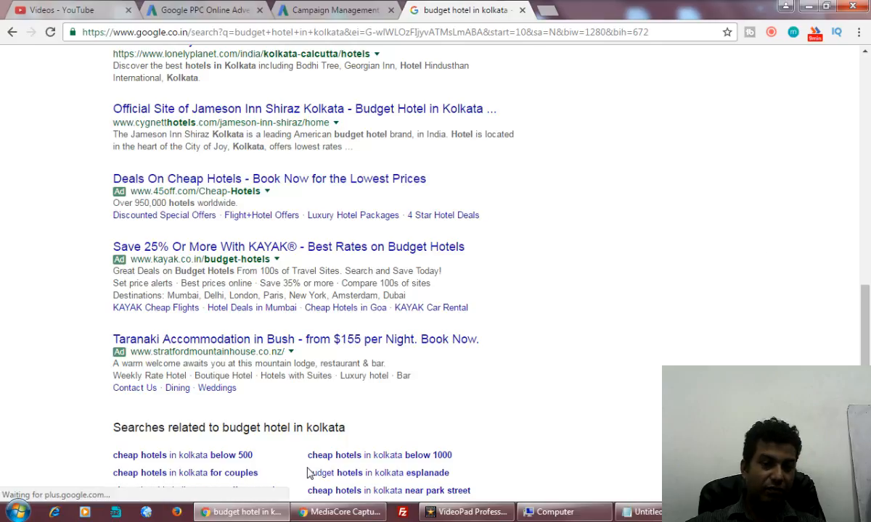
scroll(632, 340, down, 3)
click(285, 420)
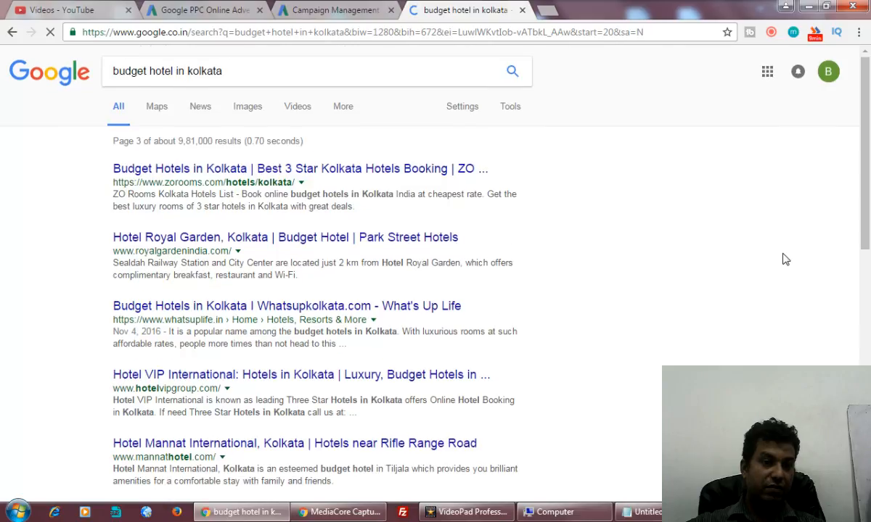
scroll(784, 259, down, 8)
scroll(783, 259, up, 8)
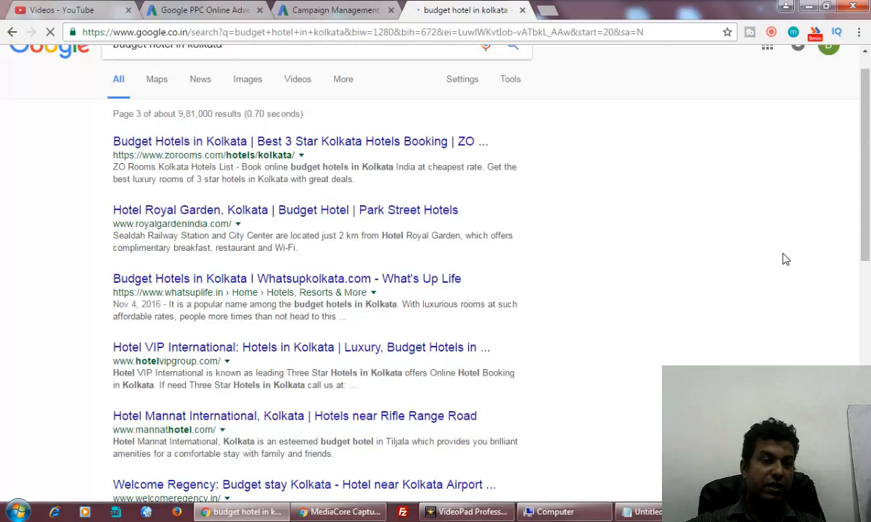
scroll(783, 261, down, 8)
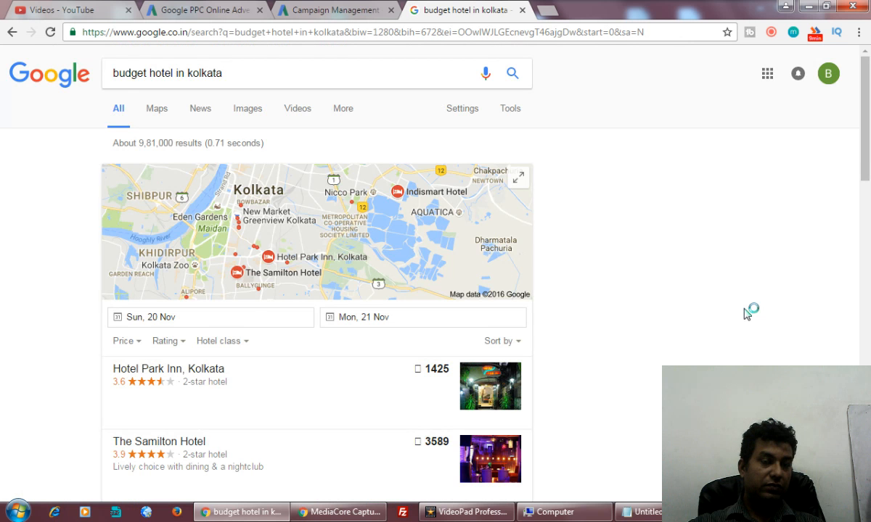
scroll(748, 314, down, 20)
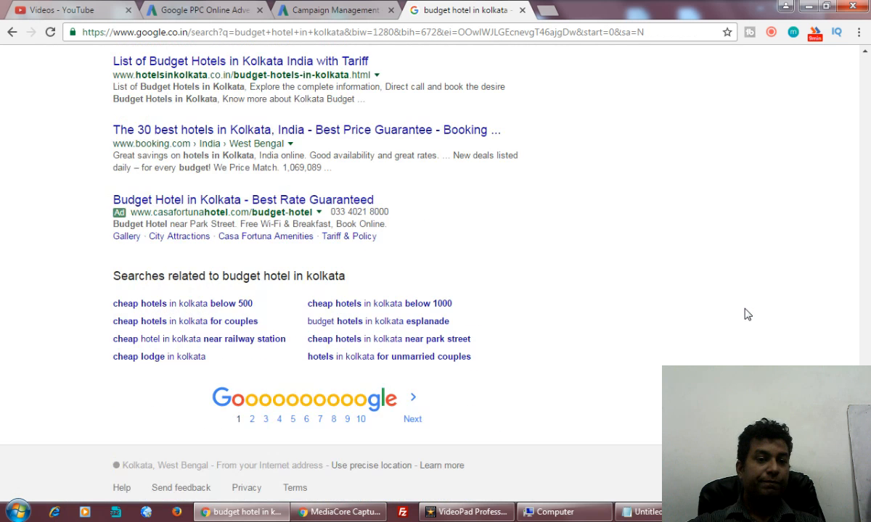
scroll(746, 308, up, 20)
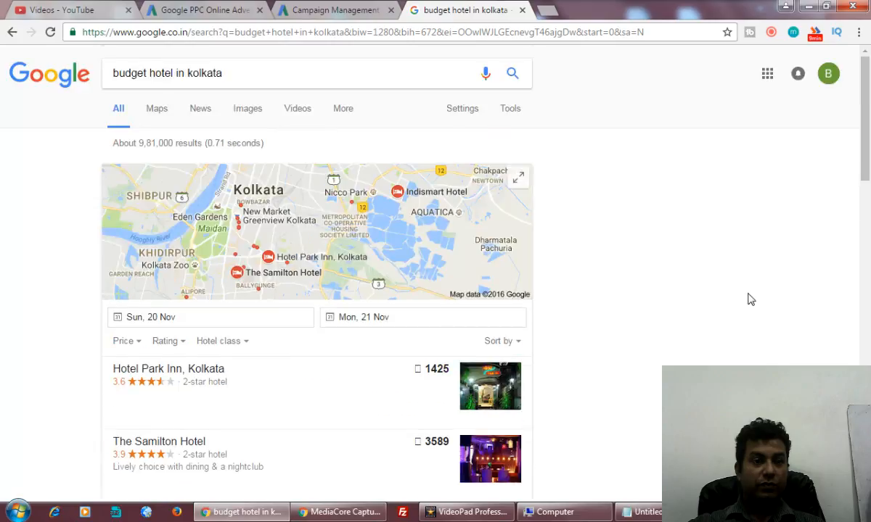
Back in the Campaign #1 settings, switch Locations from India to 'Let me choose…'.
click(357, 19)
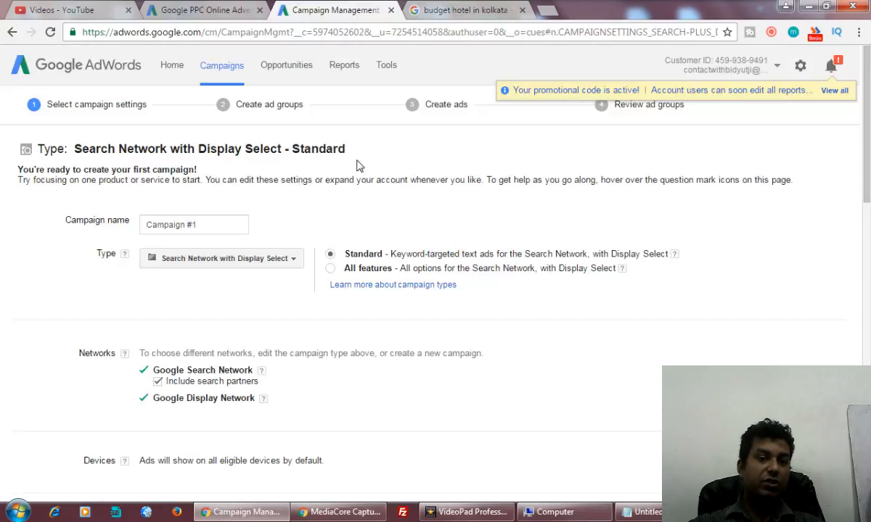
scroll(458, 352, down, 8)
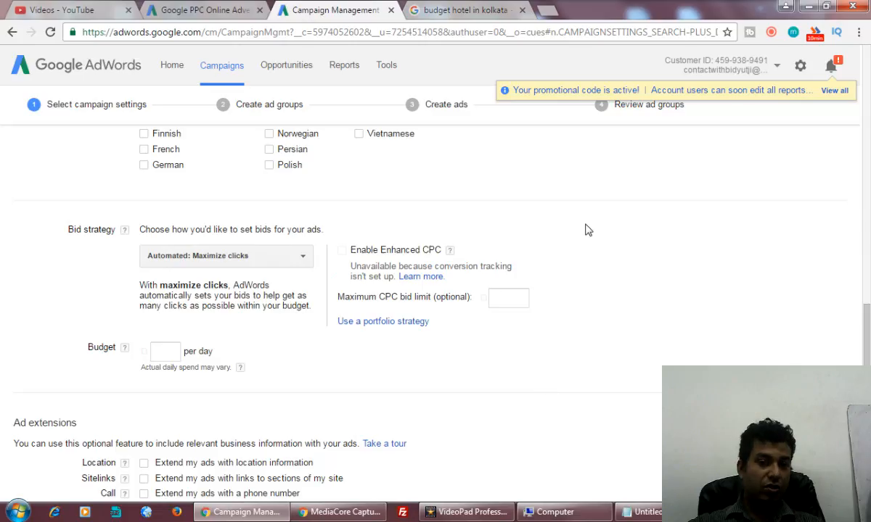
scroll(588, 230, up, 10)
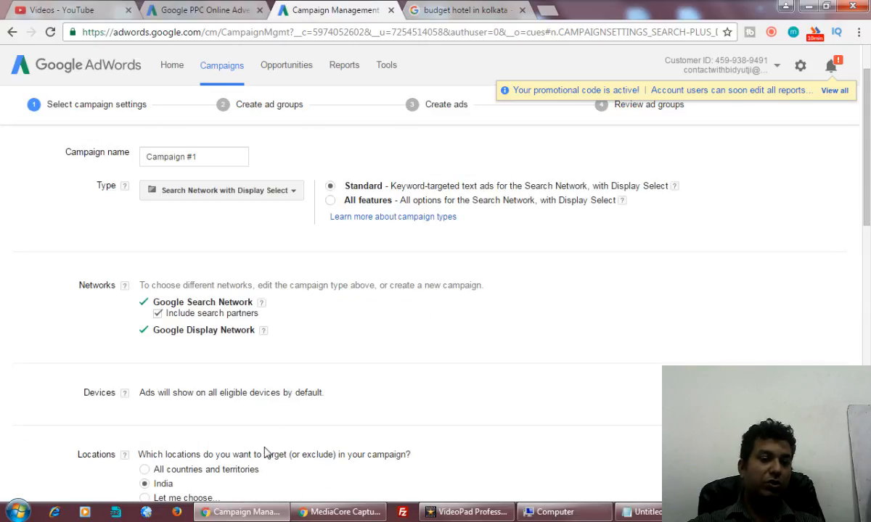
scroll(264, 453, down, 3)
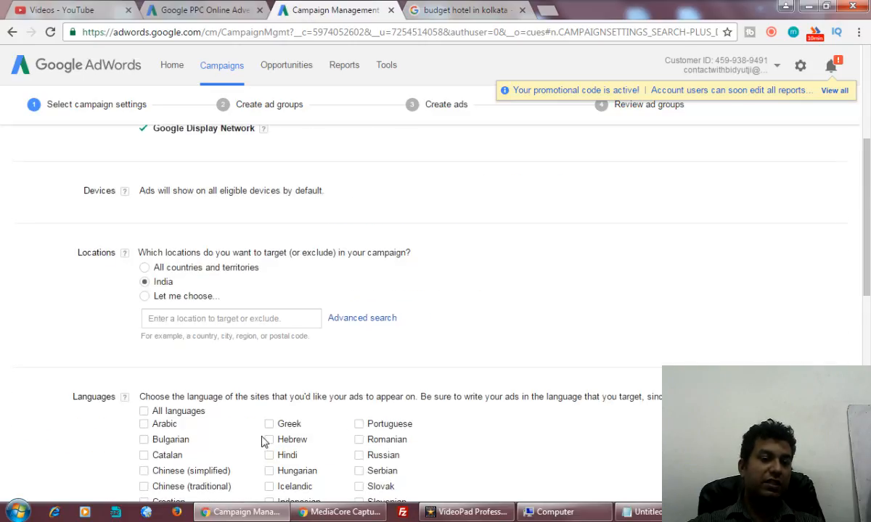
click(185, 316)
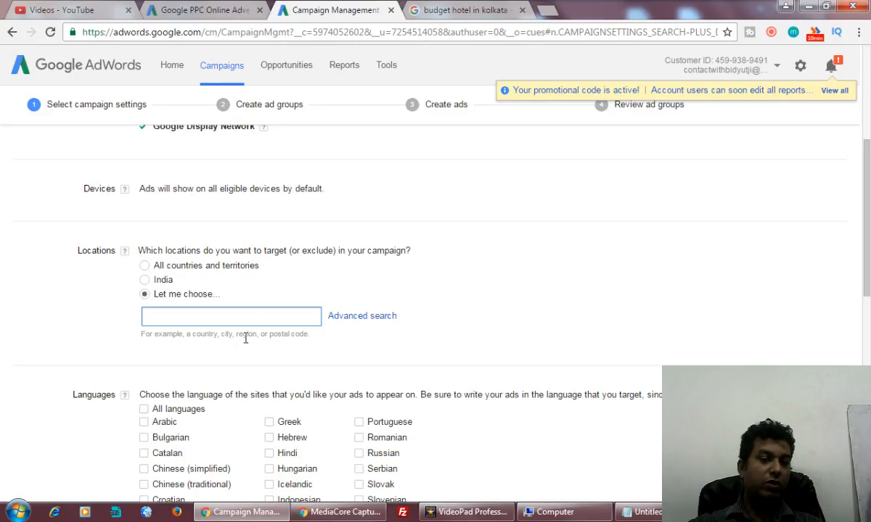
drag(308, 334, 221, 334)
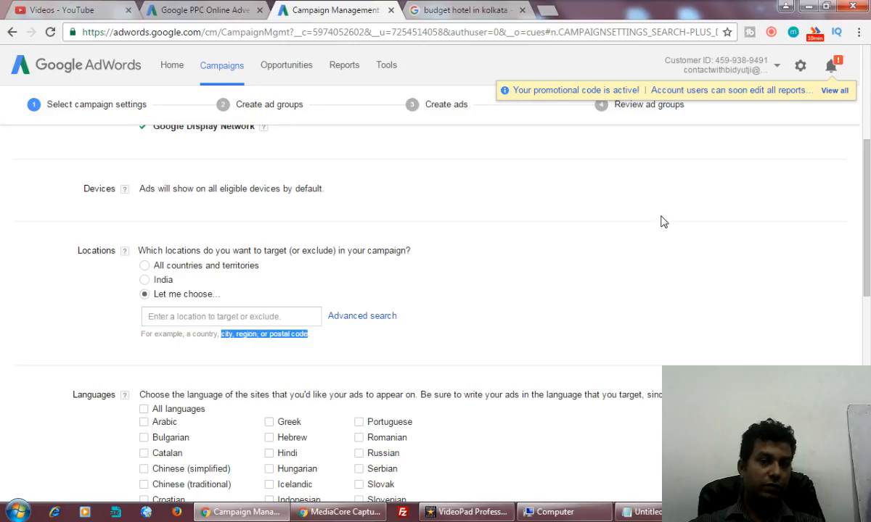
click(609, 218)
scroll(663, 223, up, 4)
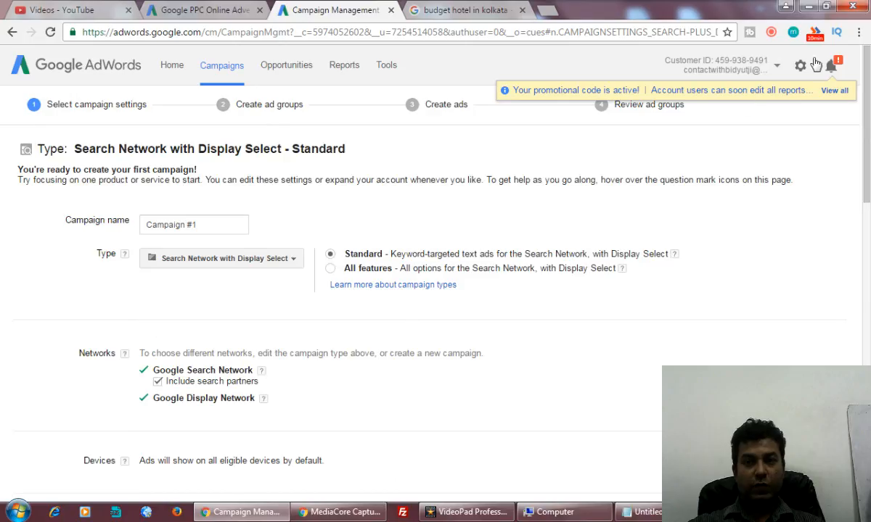
click(772, 33)
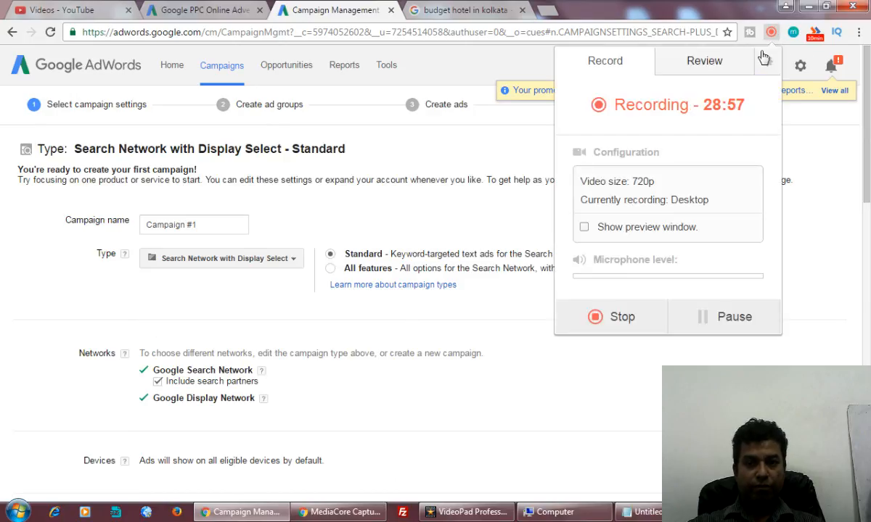